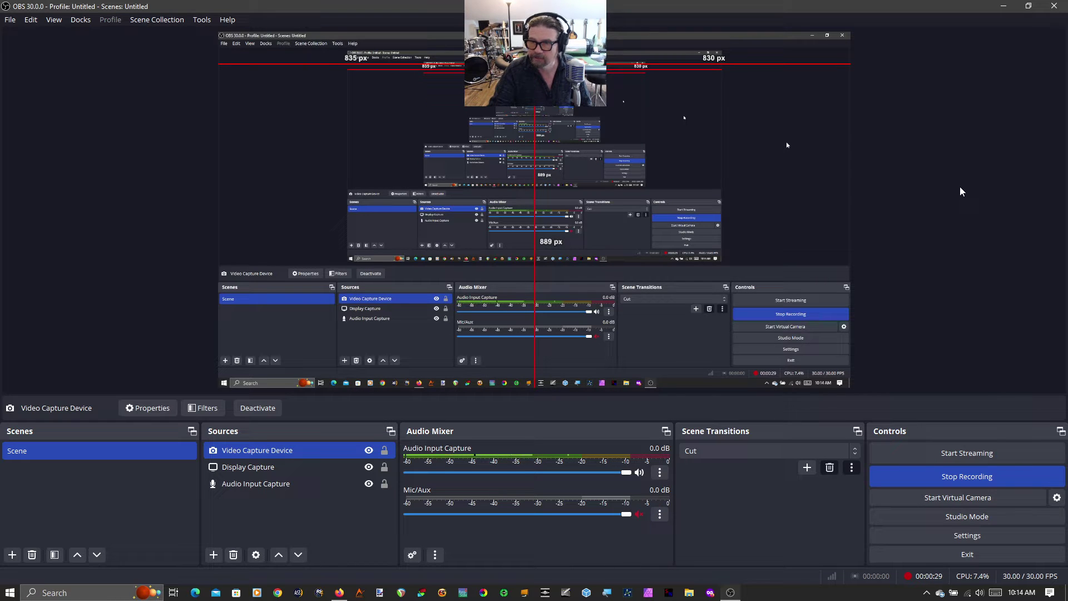
Step: Bring the Downloads – SharpCap page forward and scroll through the 4.1.11388.0 download buttons
left_click(1004, 6)
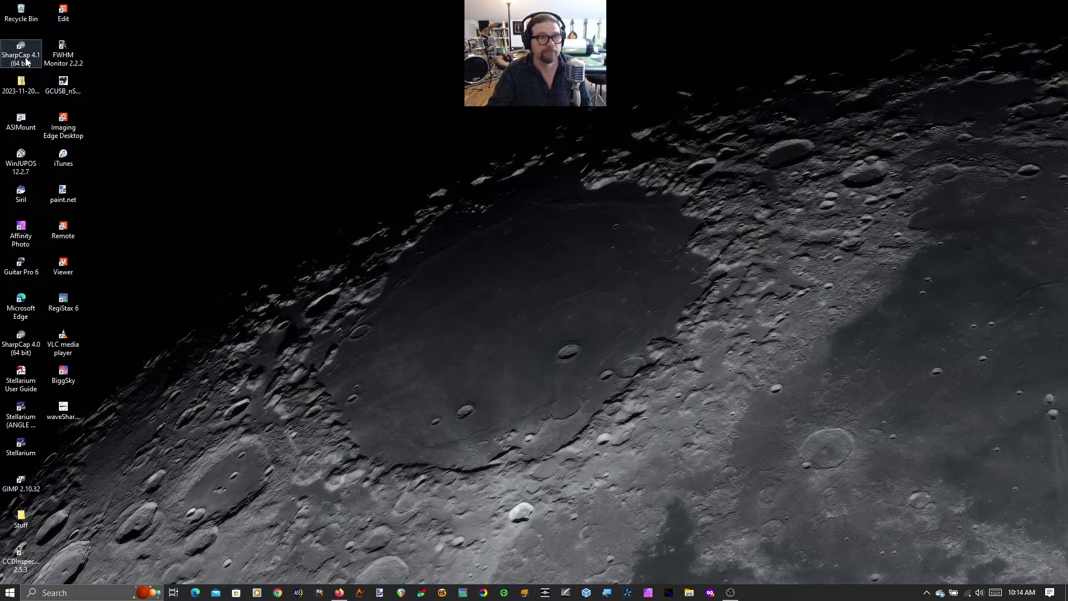
mouse_move(345, 595)
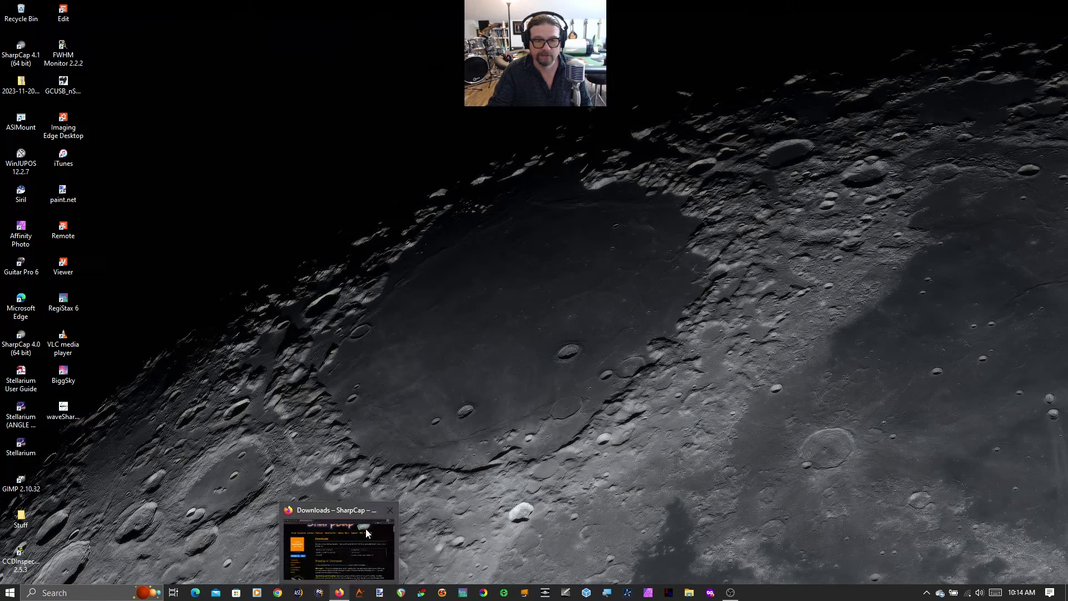
left_click(348, 512)
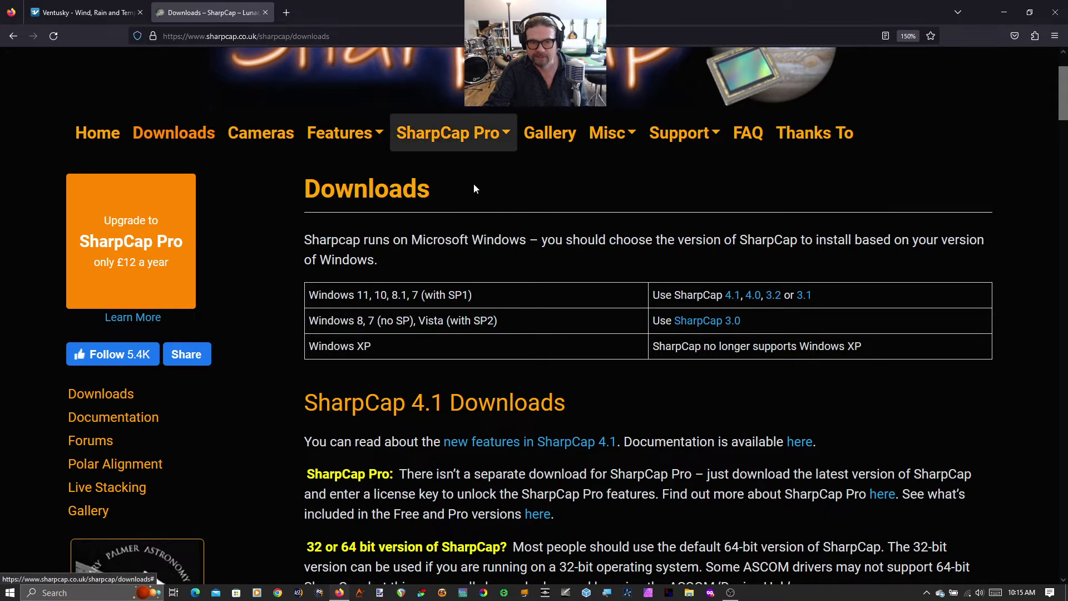
scroll(496, 207, "down", 3)
scroll(496, 207, "down", 1)
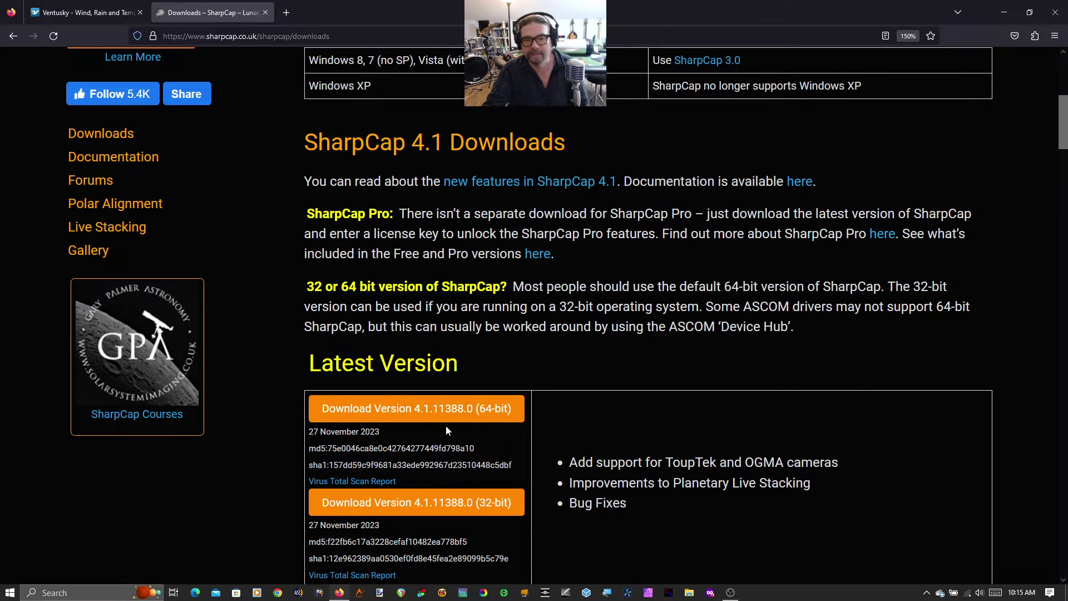
scroll(734, 361, "up", 5)
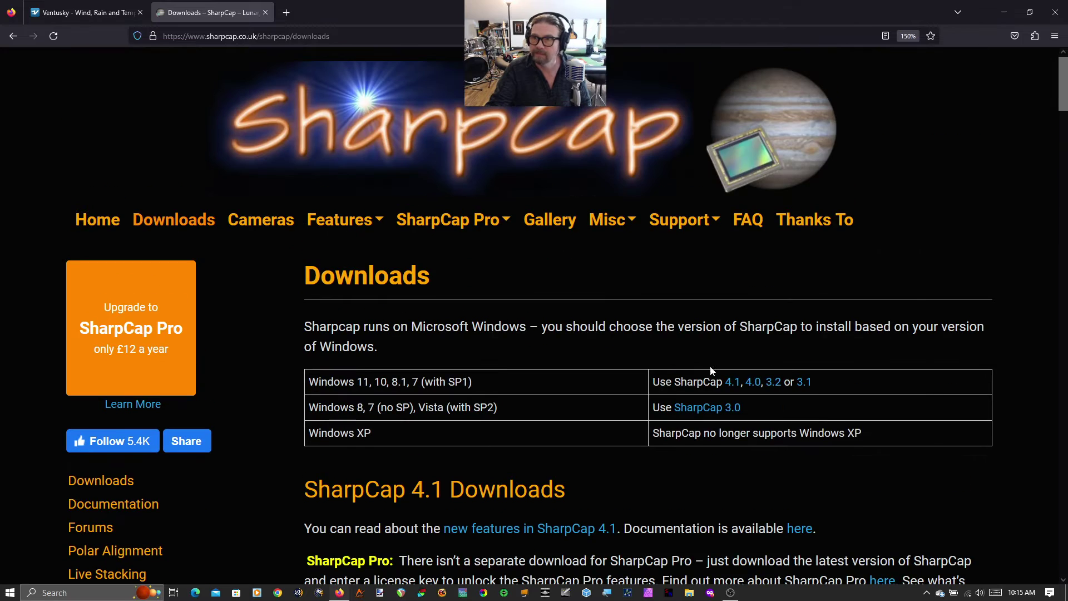
Step: Launch SharpCap 4.1 (64 bit) from the desktop shortcut and dismiss the Tip of the Day
left_click(1003, 13)
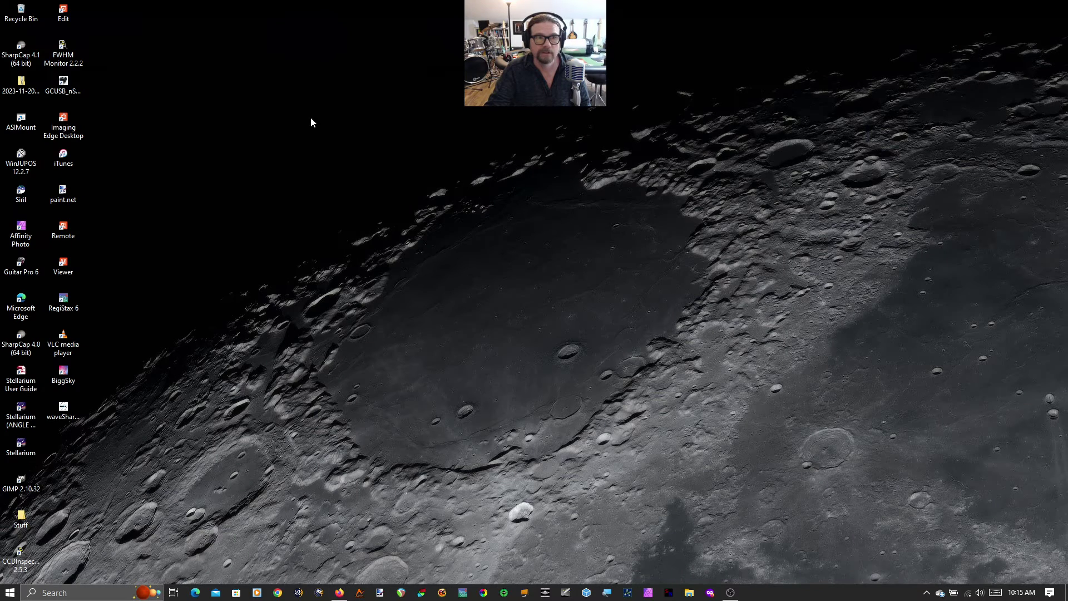
left_click(21, 51)
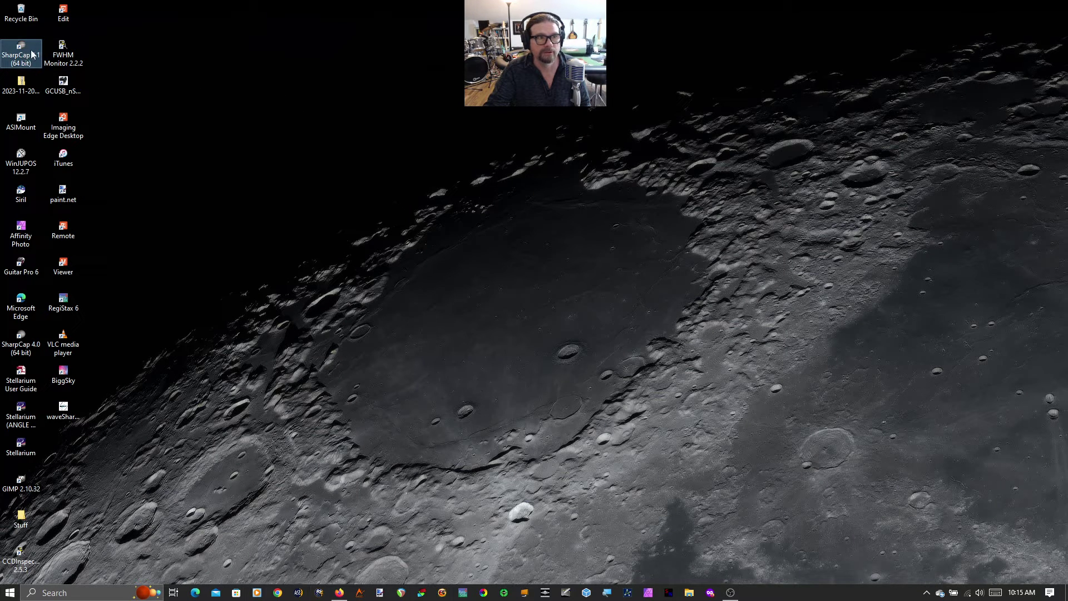
double_click(23, 51)
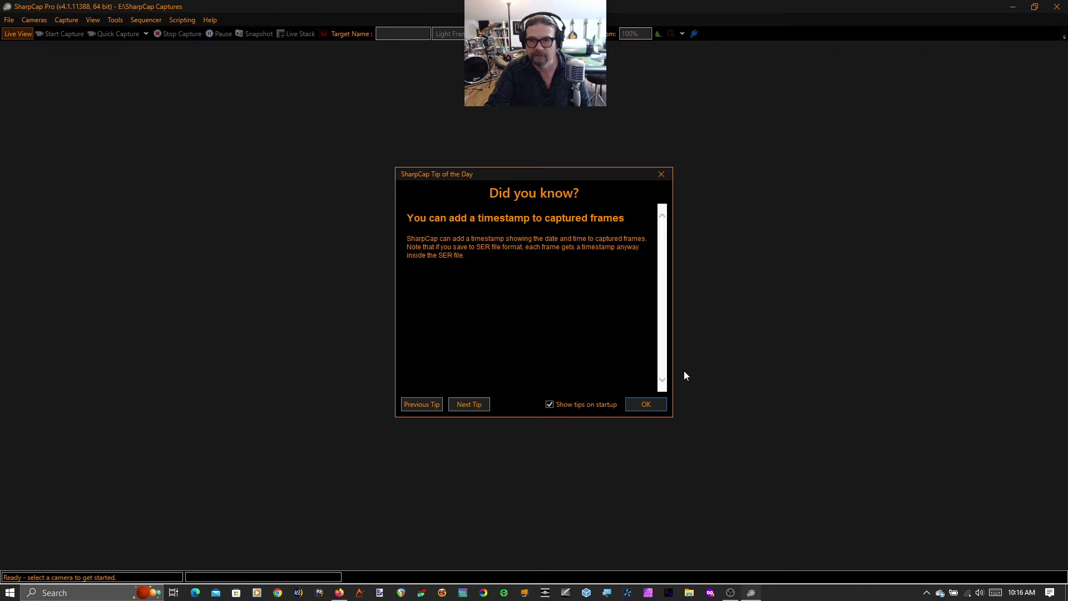
left_click(647, 406)
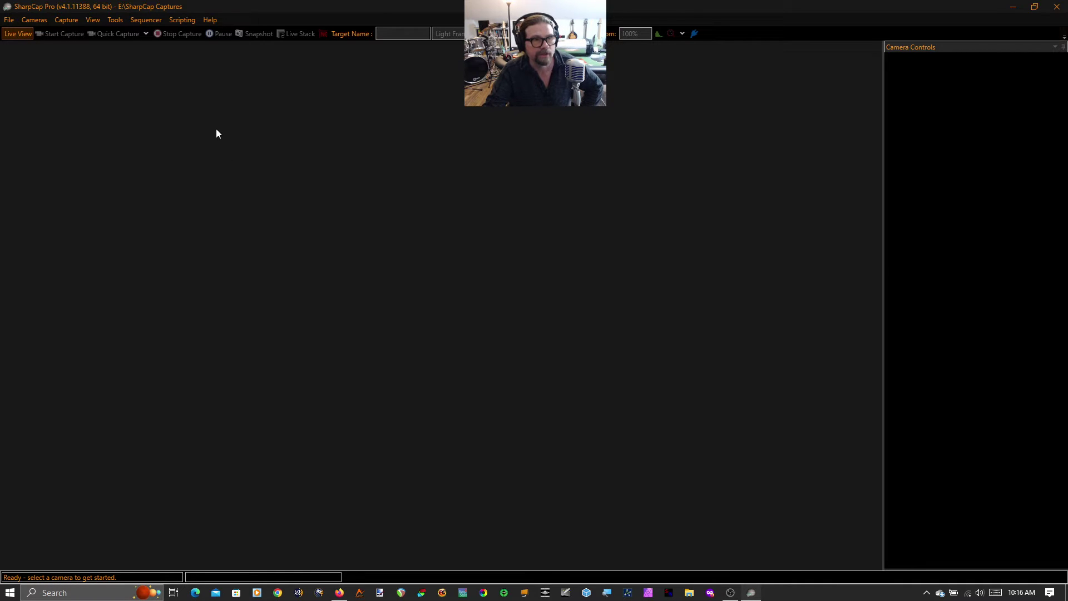
left_click(36, 20)
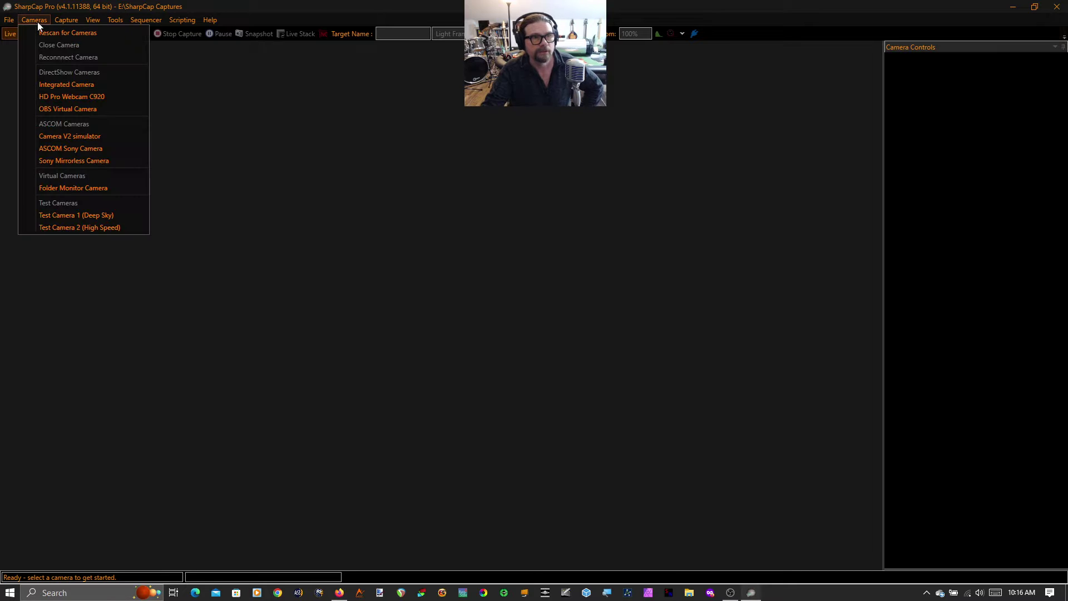
left_click(97, 228)
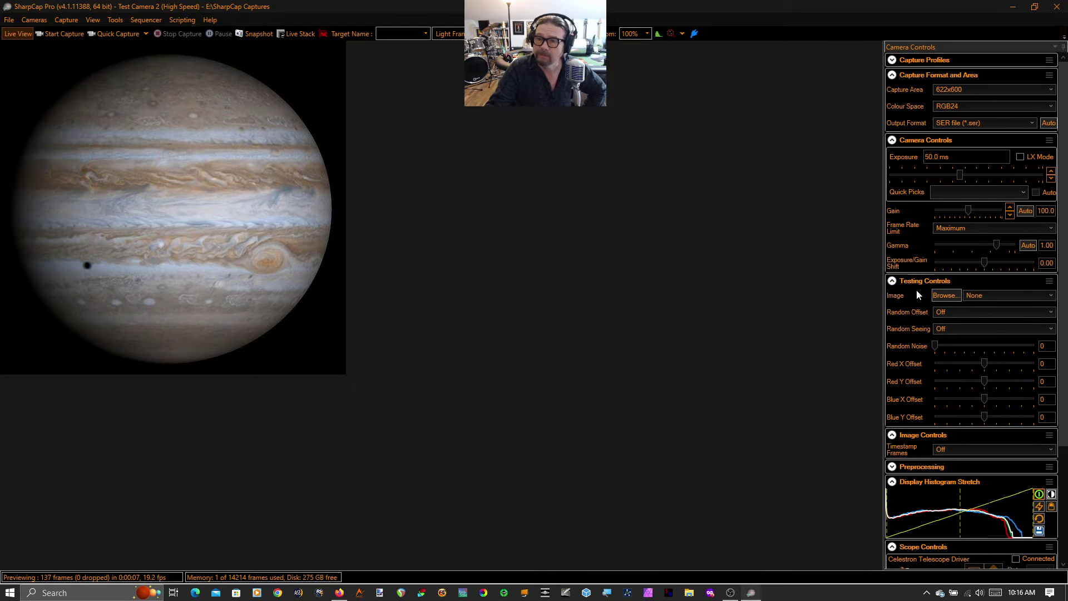
left_click(946, 295)
left_click(489, 181)
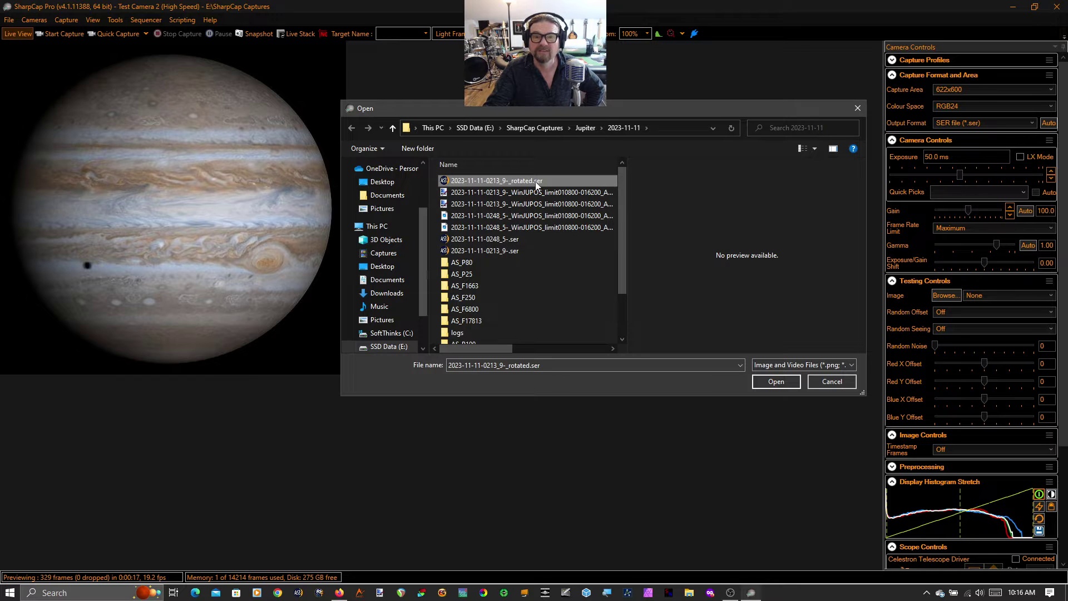
mouse_move(535, 184)
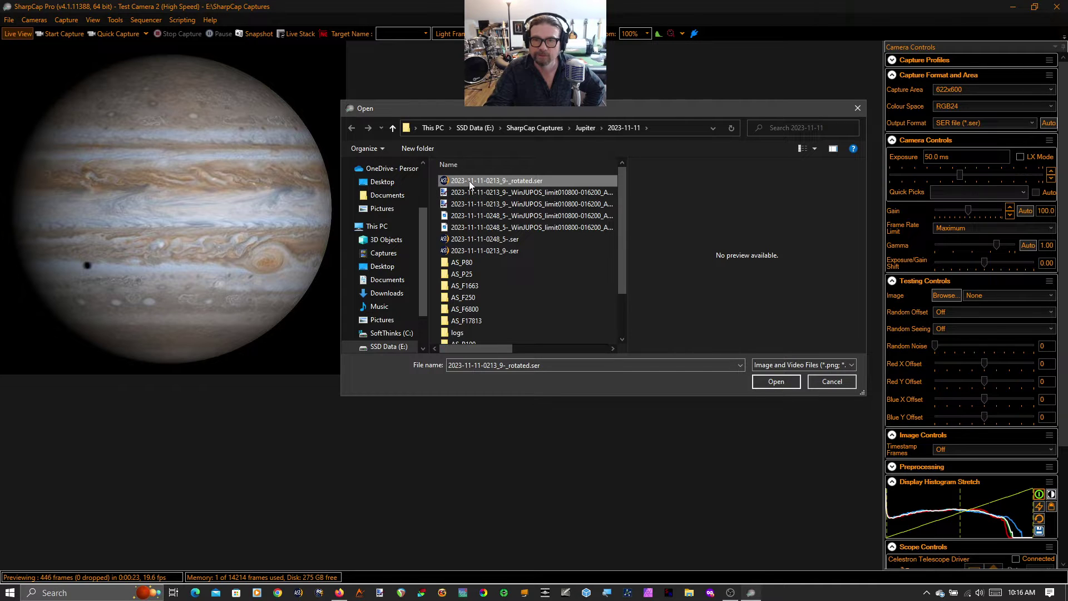
left_click(776, 382)
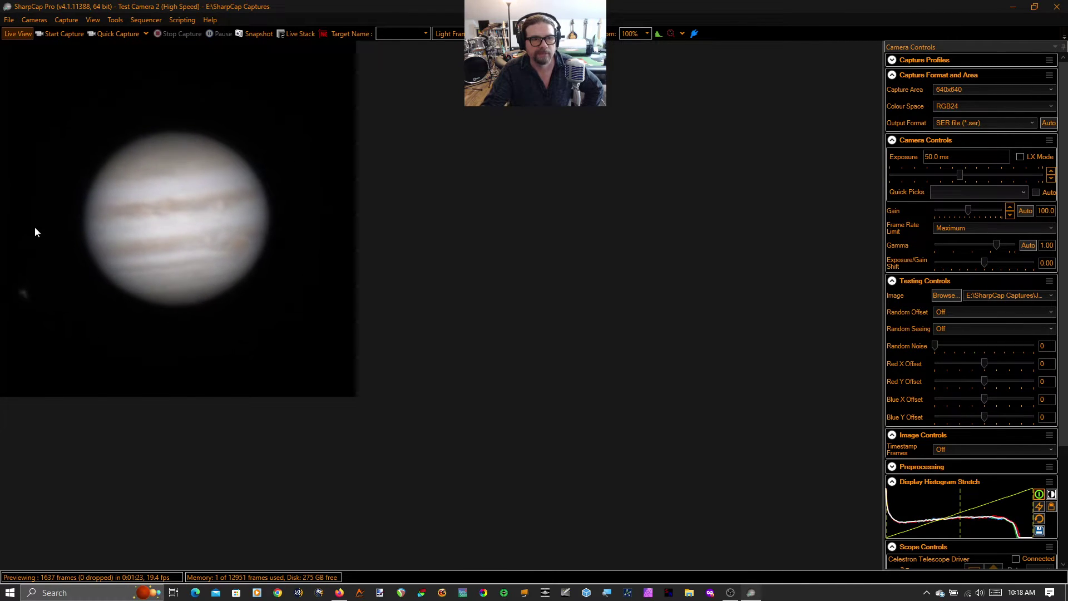
left_click(116, 19)
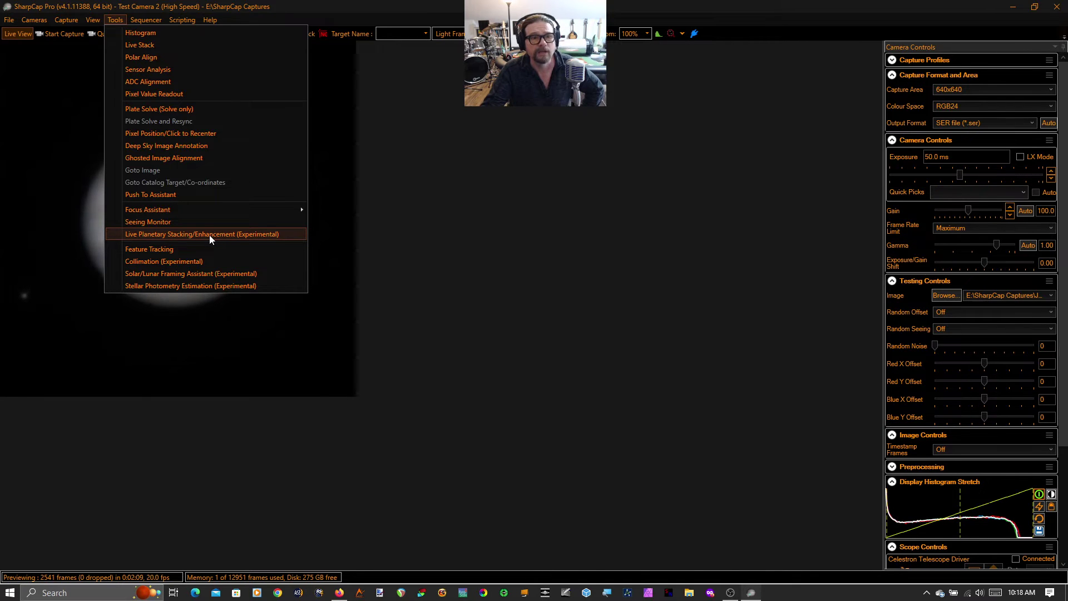
Step: Launch Tools > Live Planetary Stacking/Enhancement (Experimental) on the Jupiter preview
left_click(249, 234)
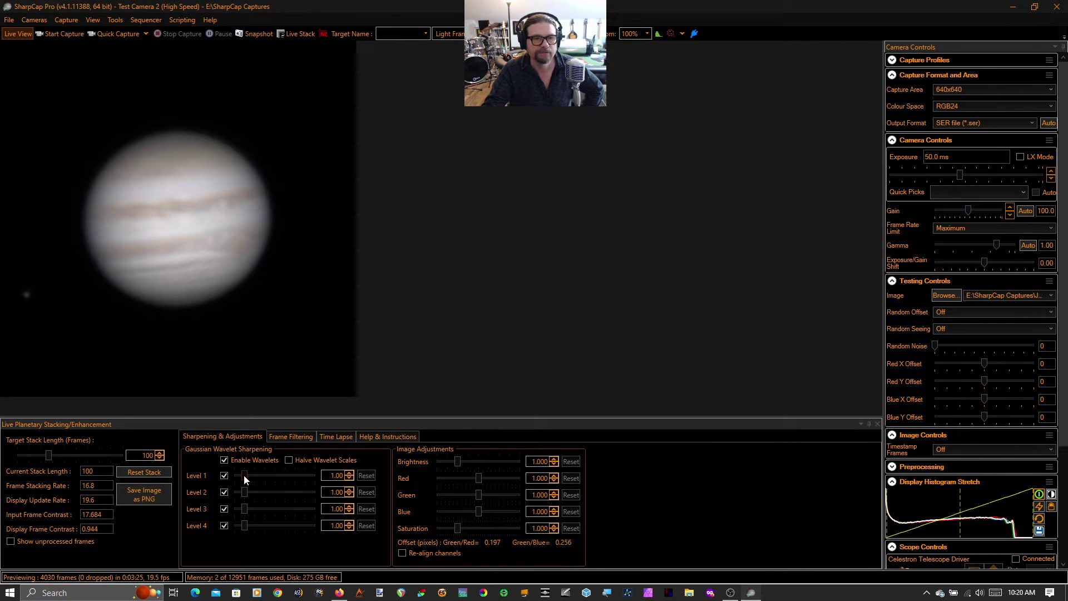
Step: Set wavelet sharpening Level 1 to 14.97, Level 2 to 4.77 and Level 3 to 1.52
left_click_drag(243, 475, 284, 484)
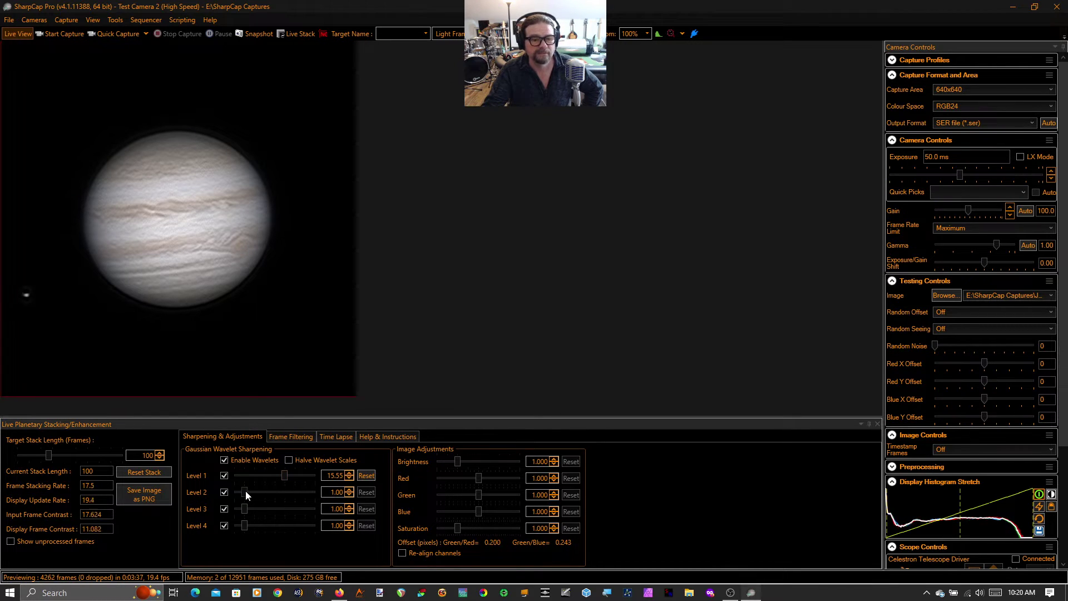
left_click_drag(245, 491, 267, 497)
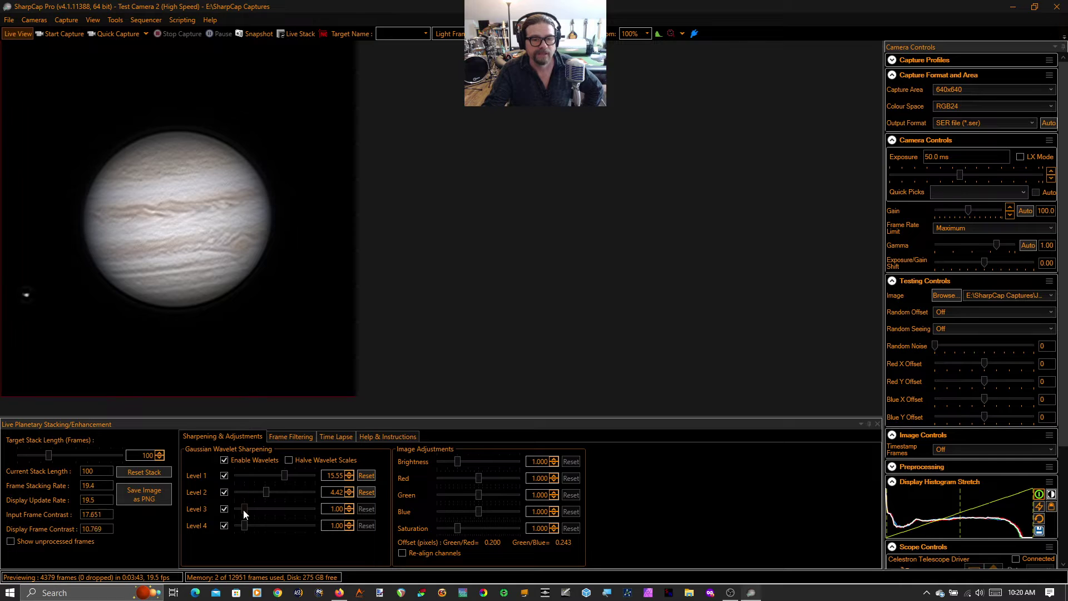
left_click_drag(243, 510, 248, 509)
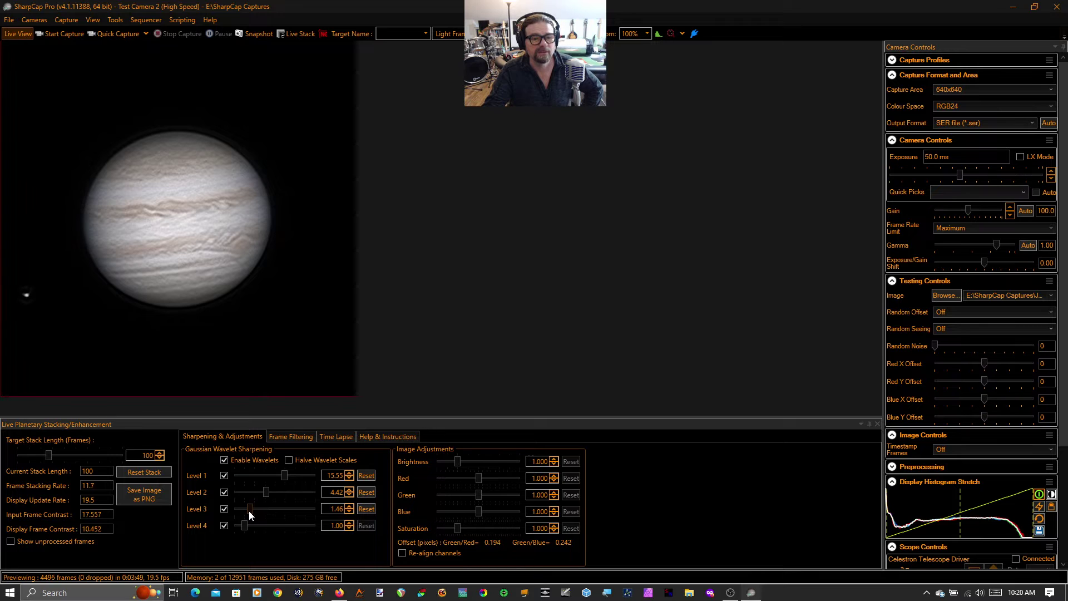
left_click_drag(249, 510, 268, 493)
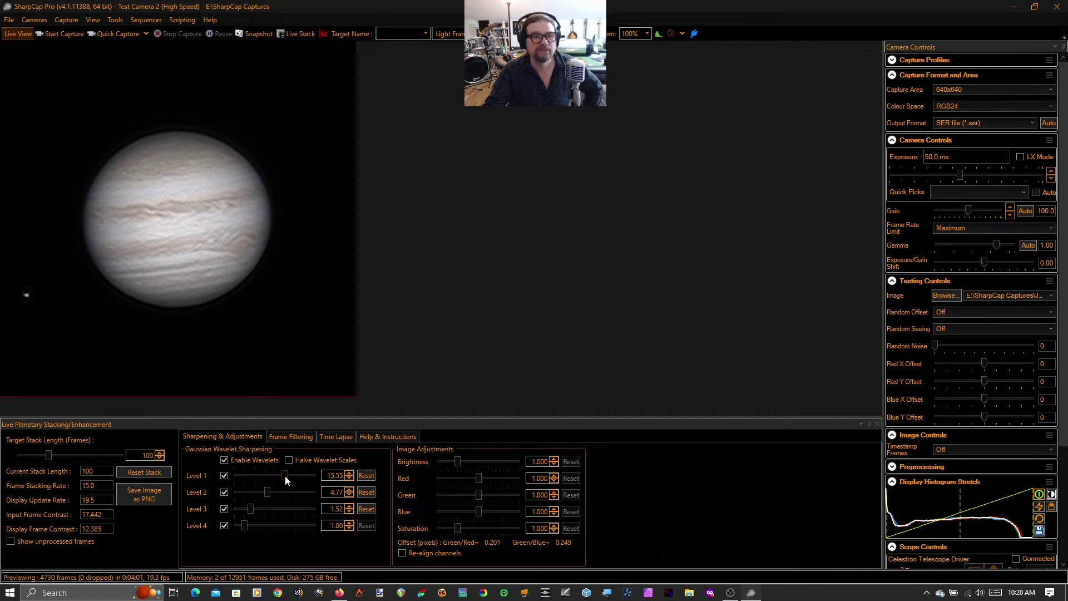
mouse_move(284, 475)
left_mouse_down()
mouse_move(369, 486)
mouse_move(271, 485)
mouse_move(283, 490)
left_mouse_up()
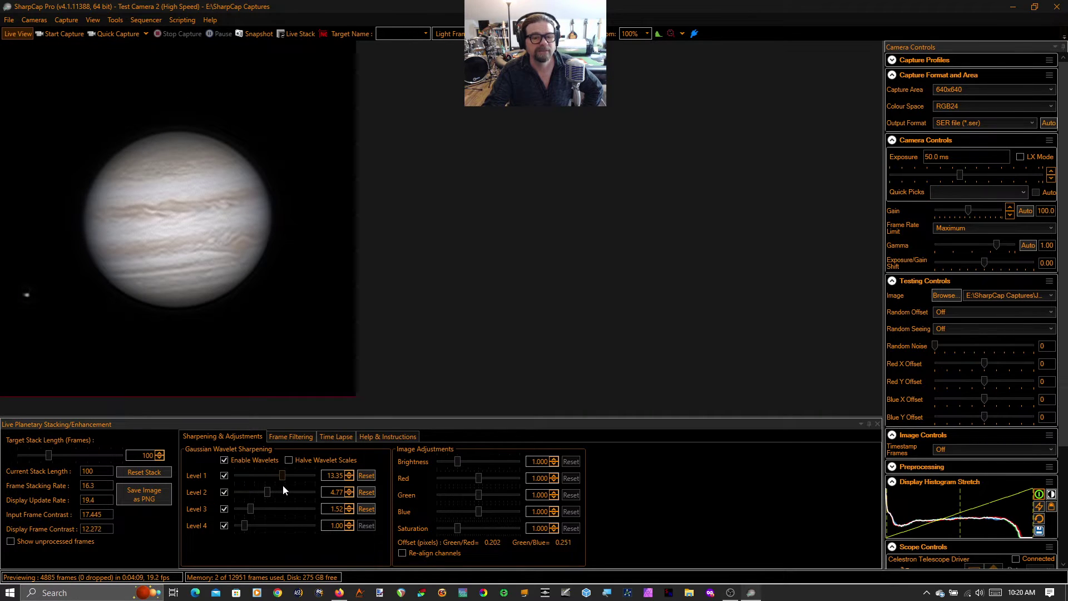
left_click_drag(282, 485, 285, 485)
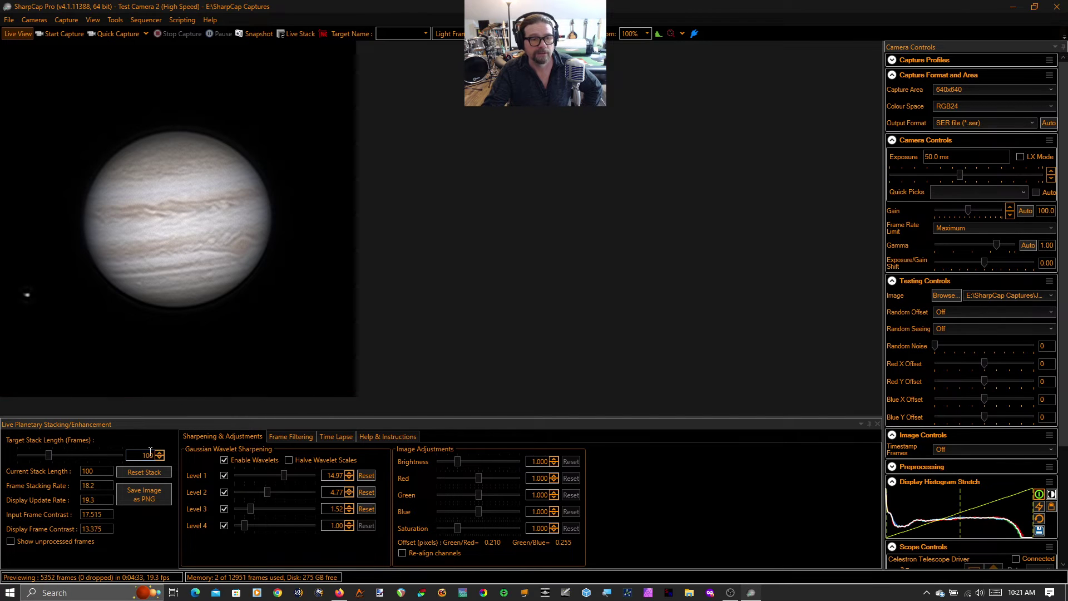
Step: Change the Target Stack Length value from 100 to 1000 frames
double_click(150, 455)
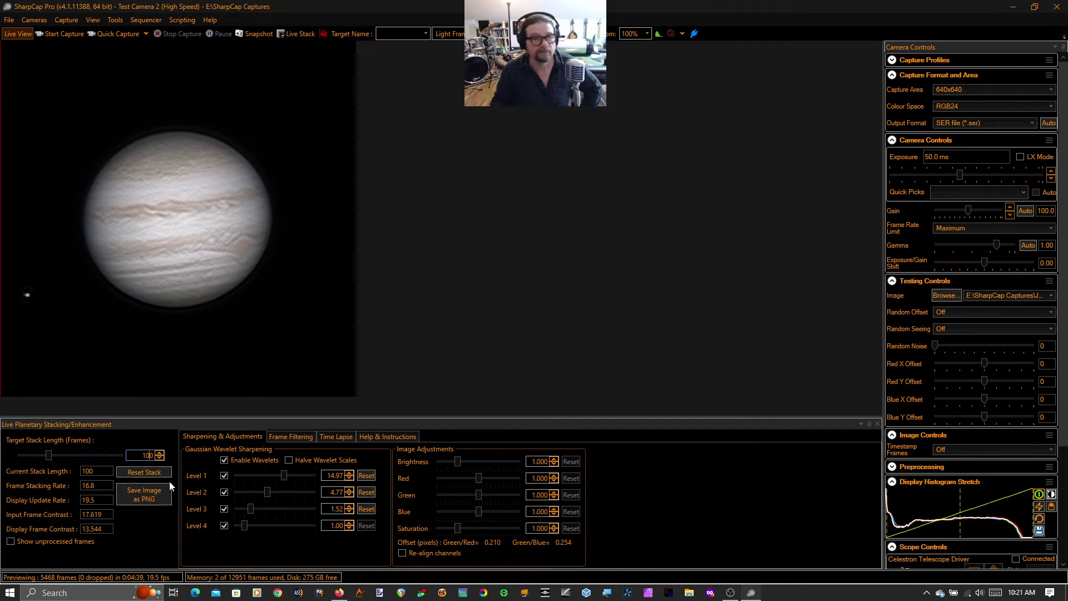
type("0")
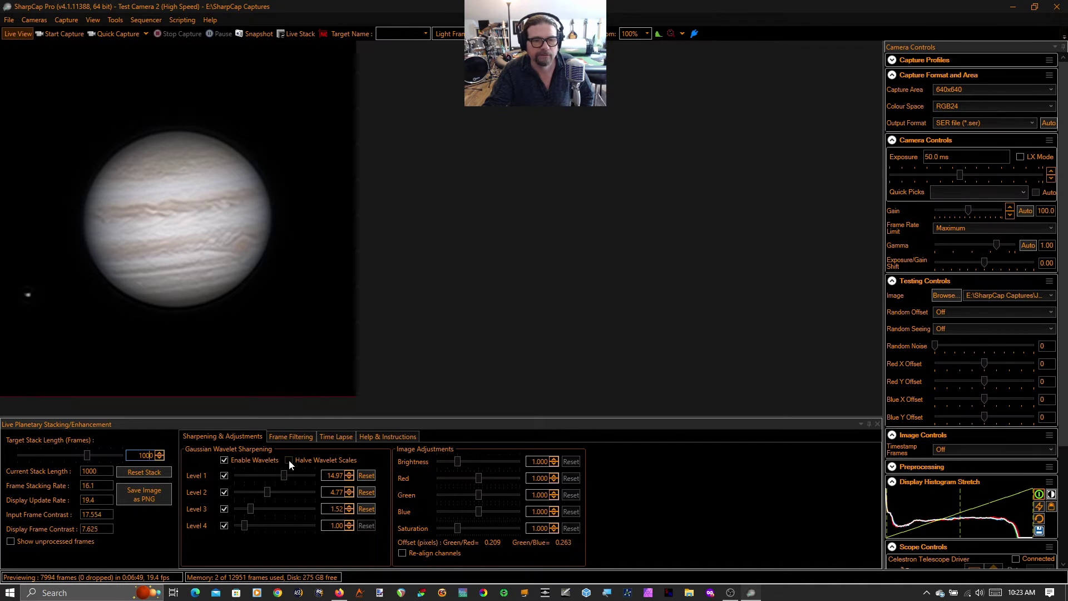
Step: Turn on Halve Wavelet Scales and retune Level 1 to 81.02 and Level 2 to 20.31
left_click(290, 462)
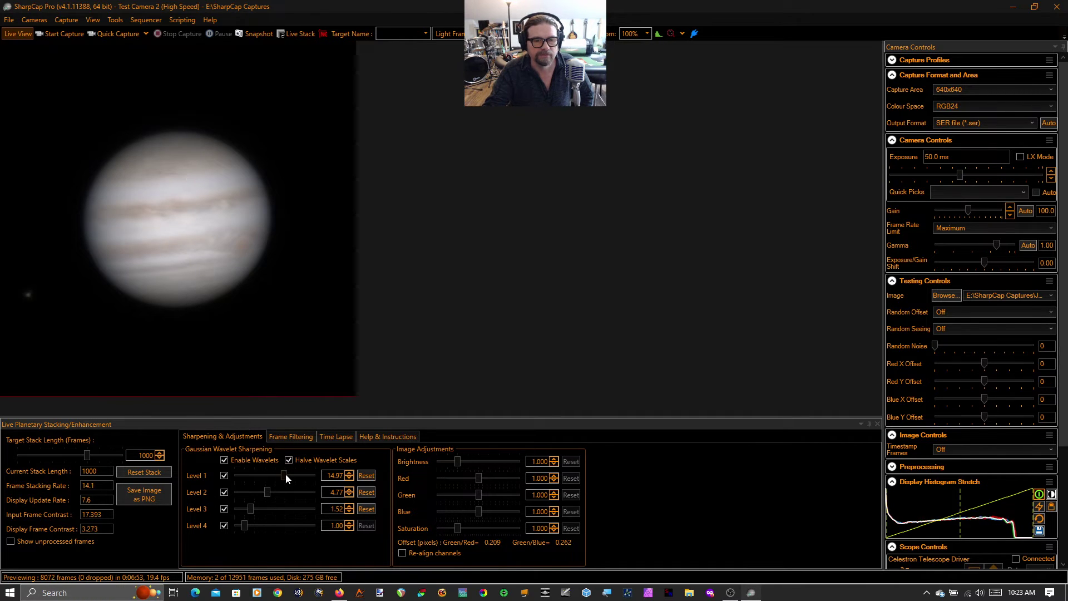
left_click_drag(284, 475, 329, 491)
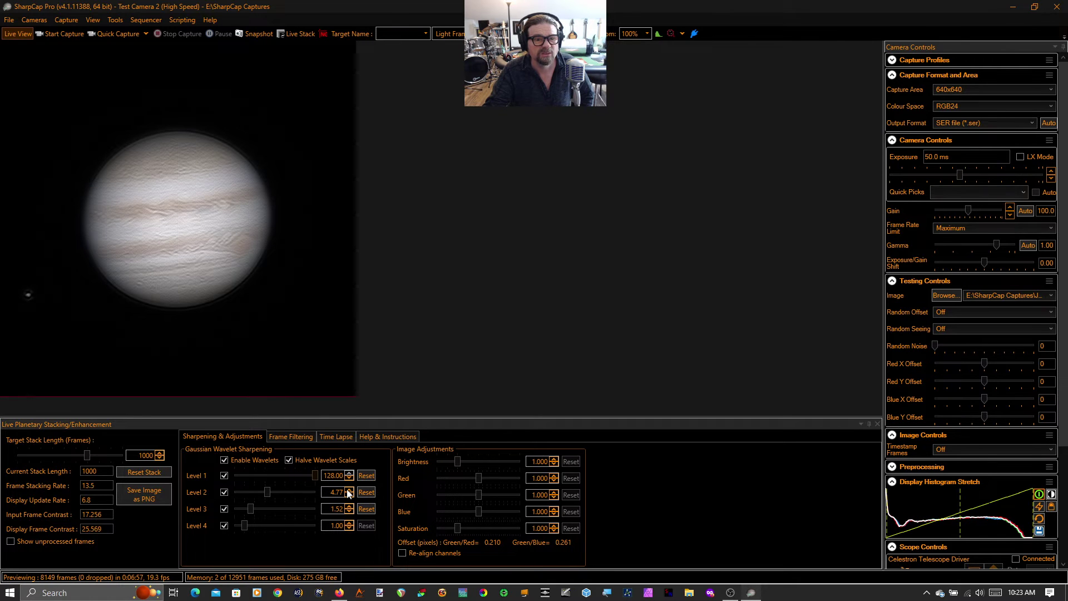
left_click_drag(268, 490, 246, 527)
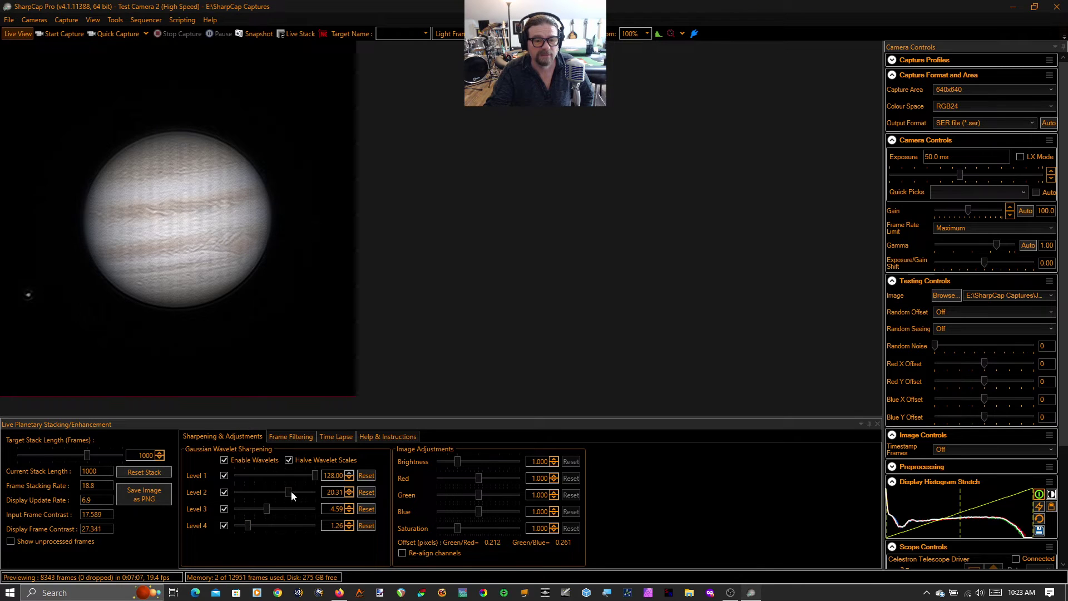
left_click_drag(315, 475, 307, 475)
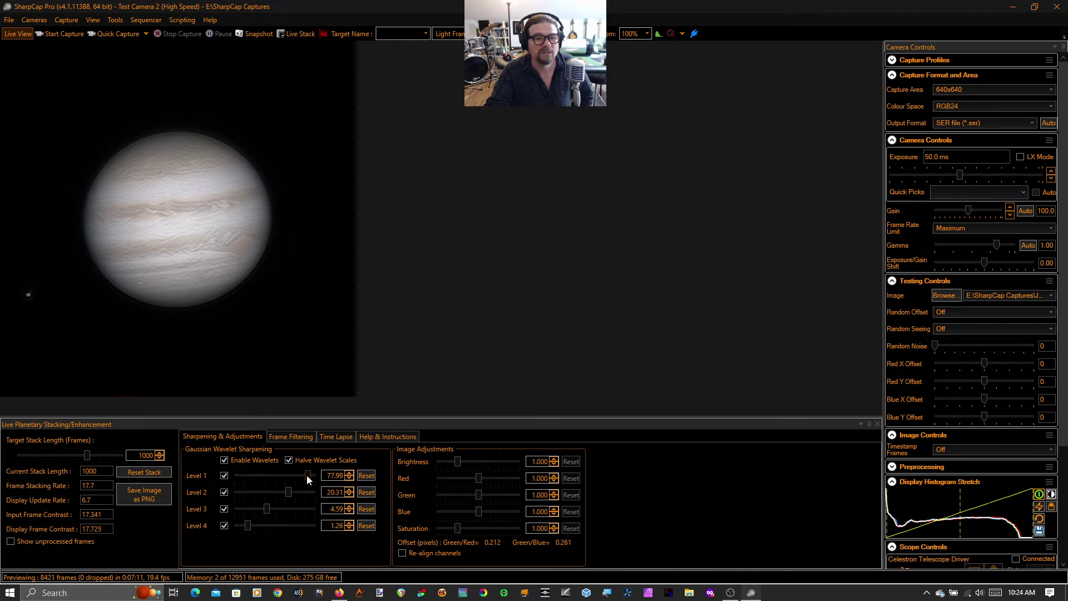
left_click_drag(306, 475, 306, 475)
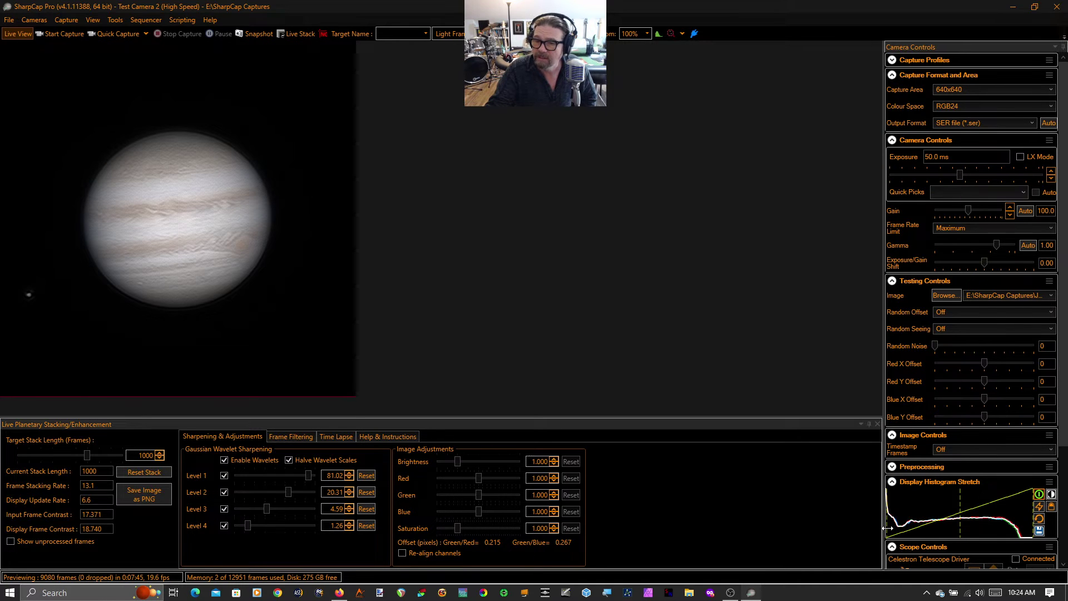
Step: Shift the histogram stretch black point and dashed marker right, then select the Target Stack Length value
left_click_drag(891, 529, 899, 534)
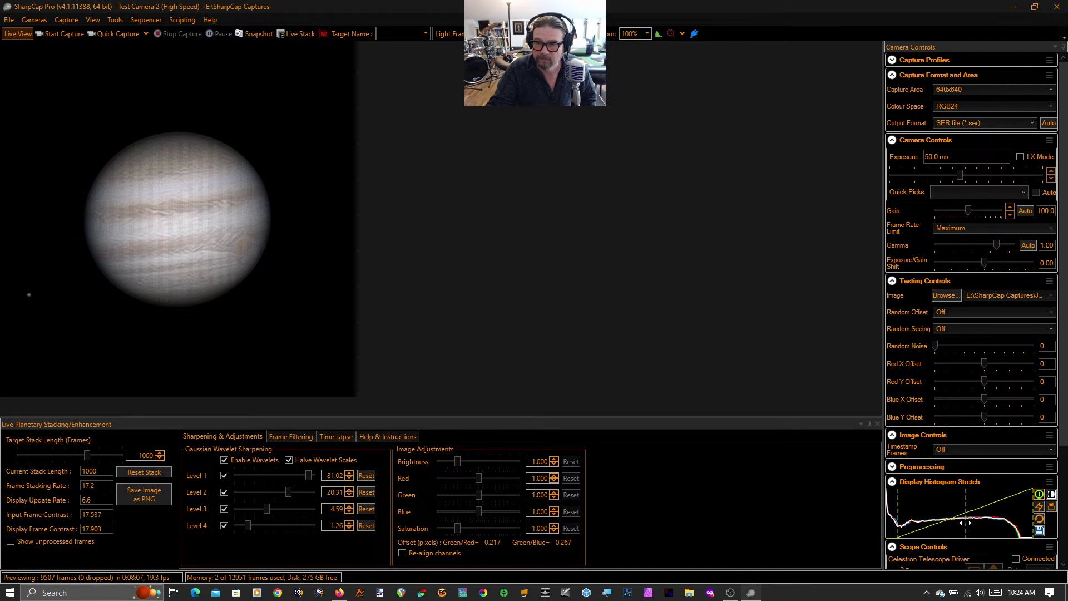
left_click_drag(964, 523, 982, 528)
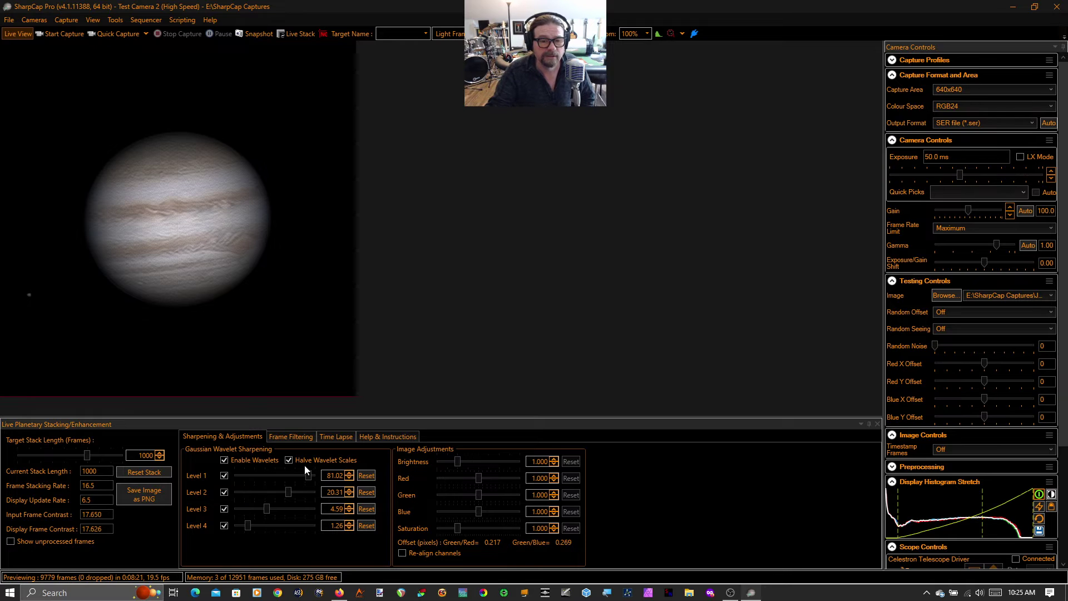
double_click(143, 455)
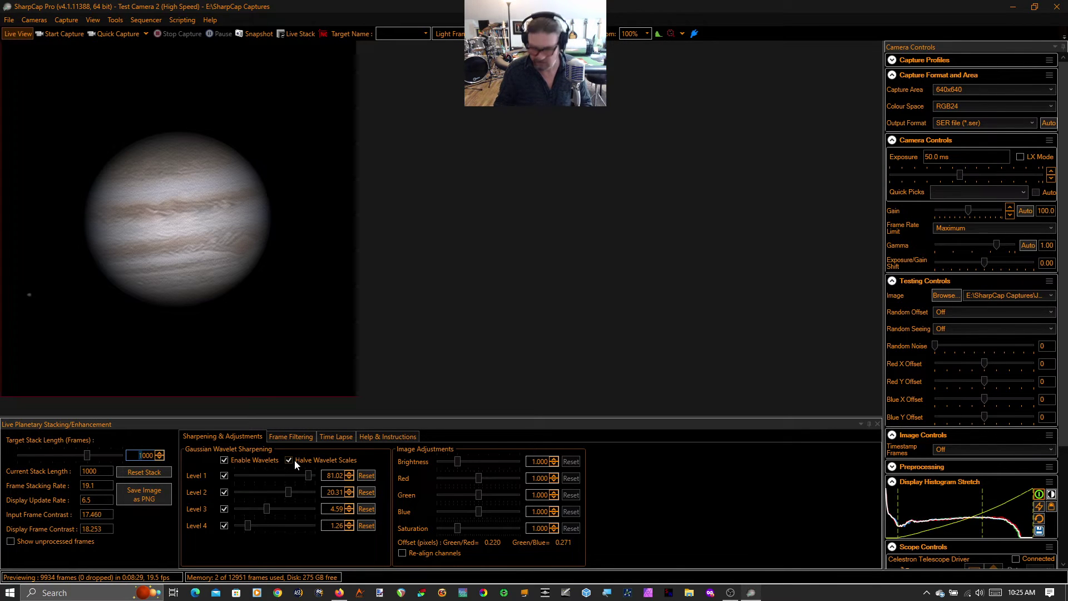
Step: Enter 2000 as the Target Stack Length for the live stack
type("2")
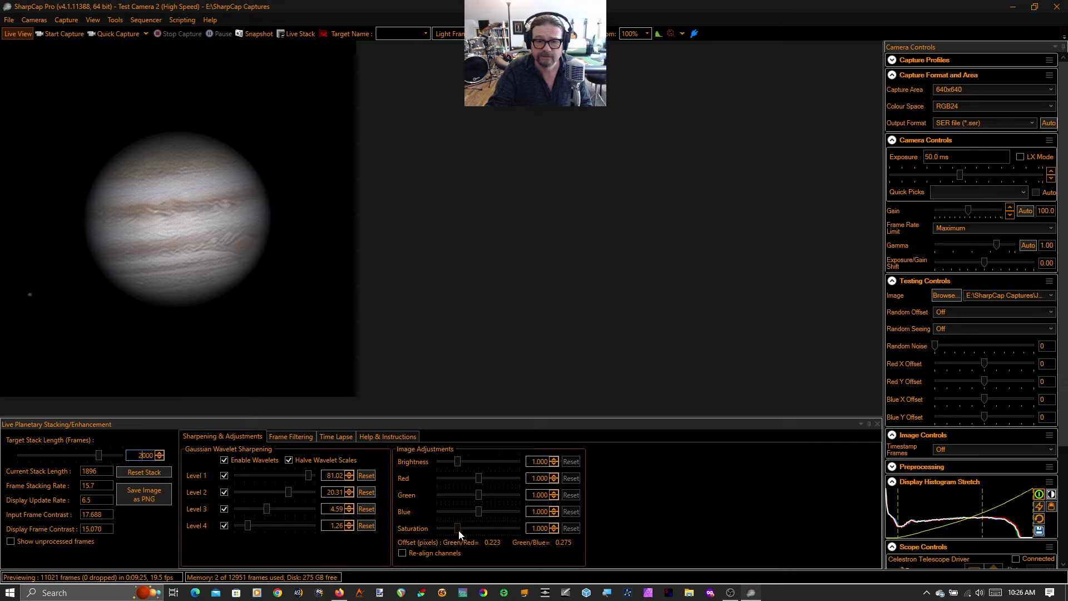
Step: Raise the Image Adjustments saturation slider to 4.000
left_click_drag(459, 530, 561, 539)
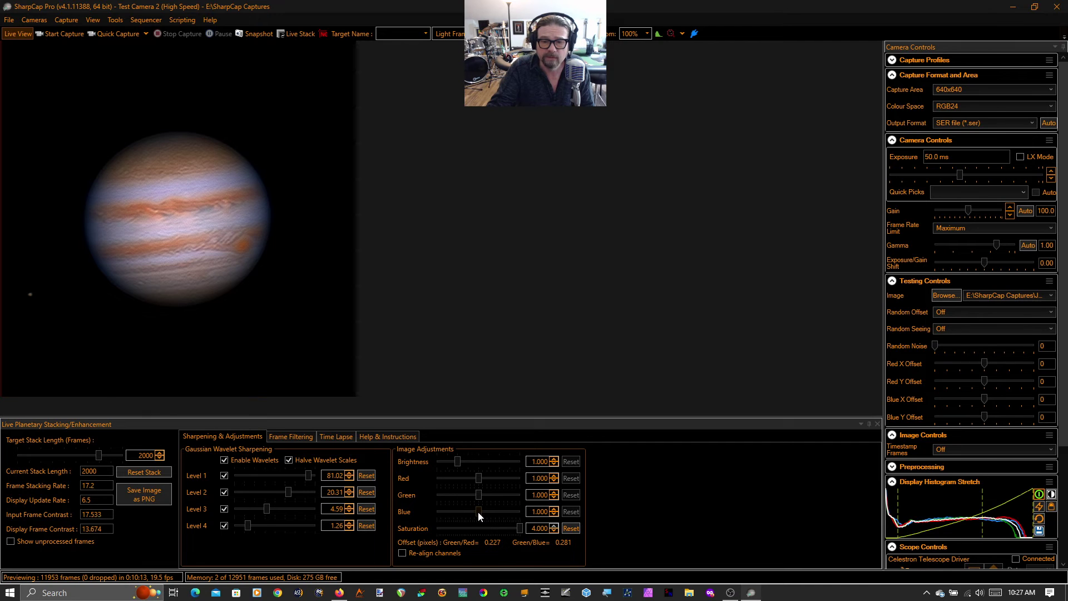
Step: Nudge the Green channel up and down until it settles at 1.010
left_click(555, 493)
left_click(554, 492)
left_click(553, 492)
left_click(553, 493)
left_click(554, 492)
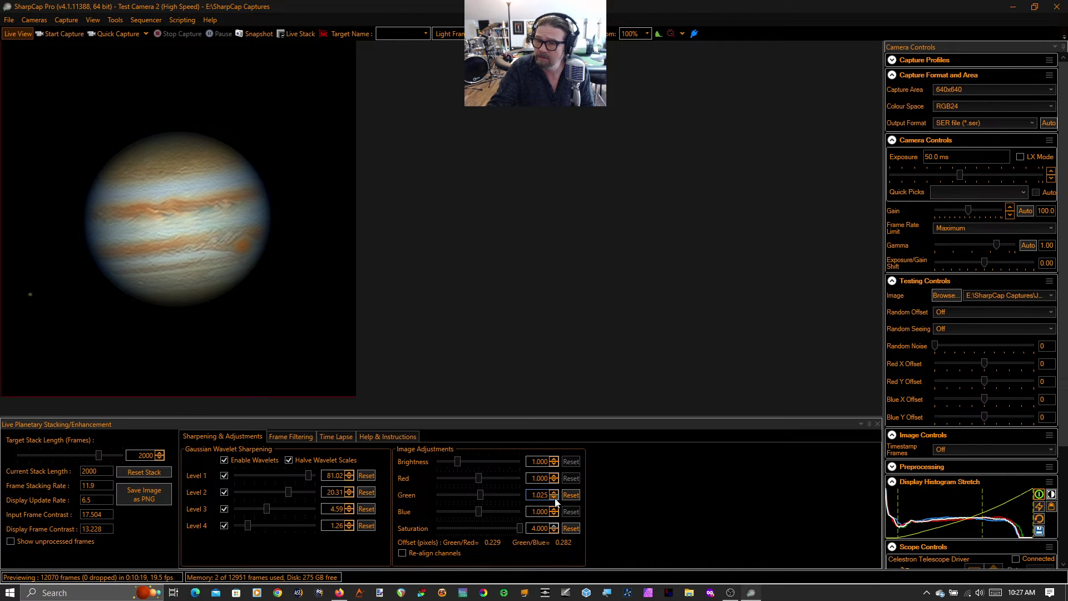
left_click(555, 498)
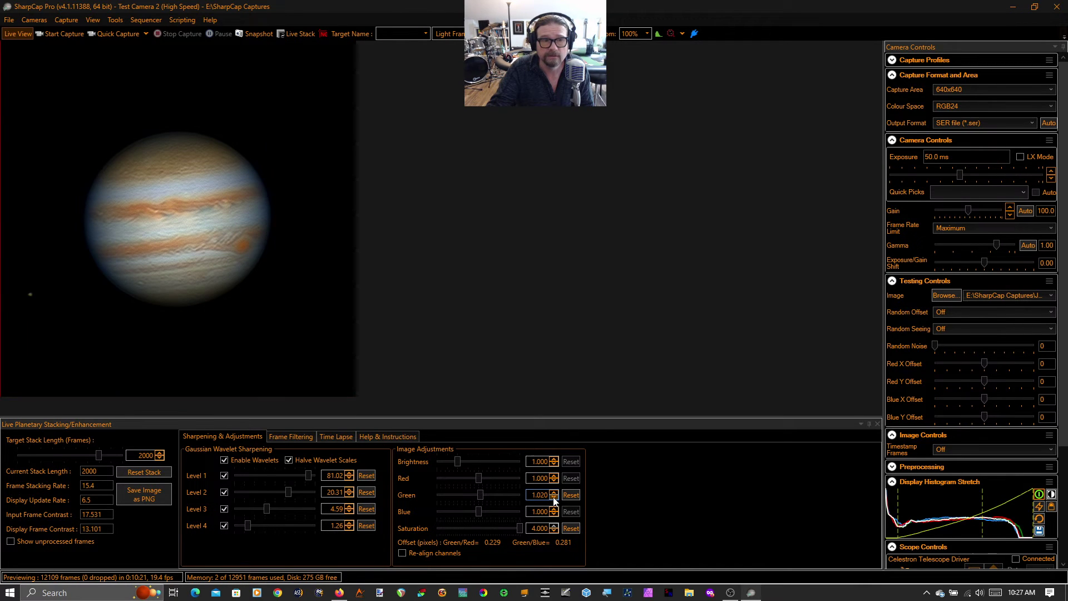
left_click(554, 499)
left_click(554, 500)
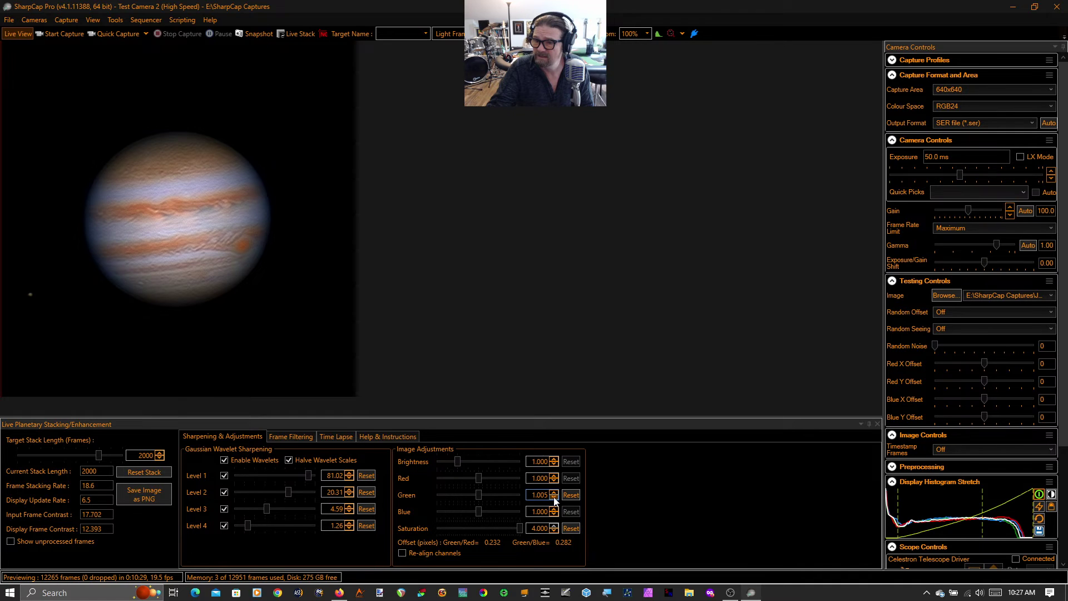
left_click(554, 498)
left_click(554, 492)
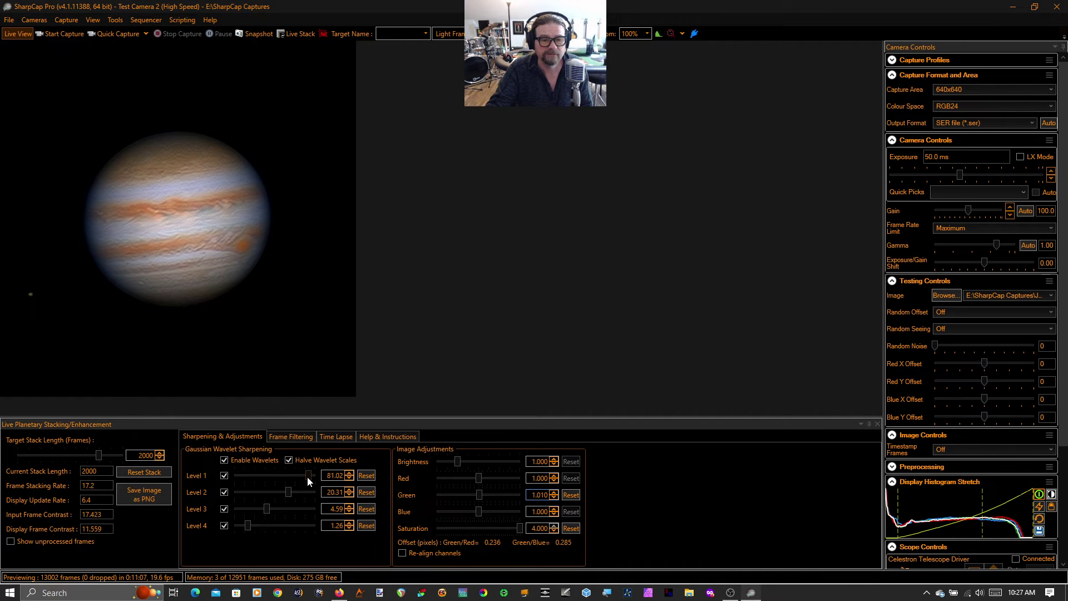
Step: Ease wavelet Level 1 sharpening to 75.07 and keep Brightness at its default 1.000
left_click_drag(308, 475, 351, 485)
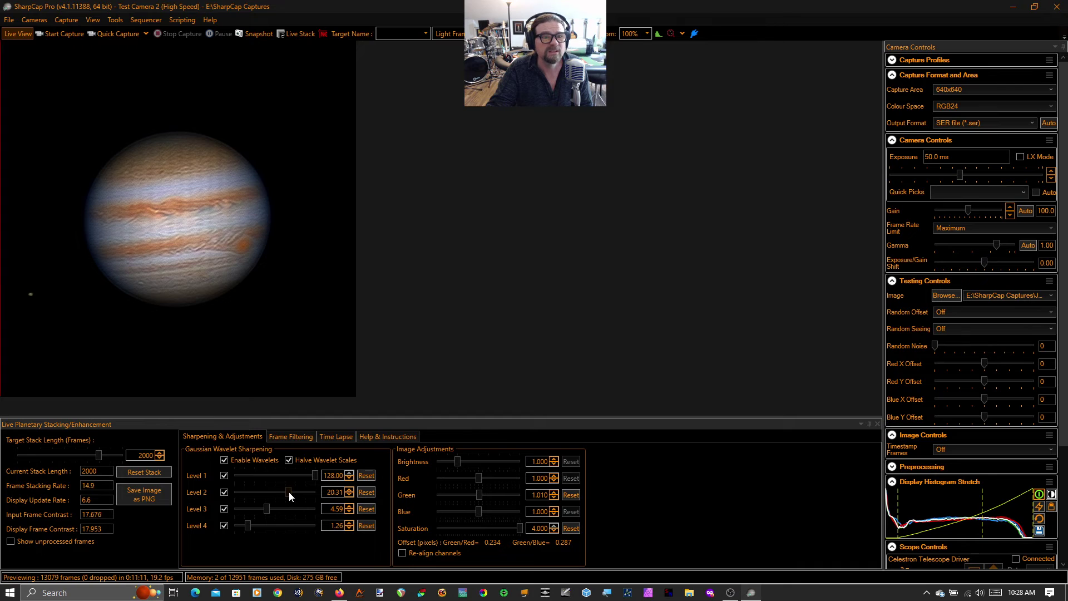
left_click_drag(313, 476, 312, 475)
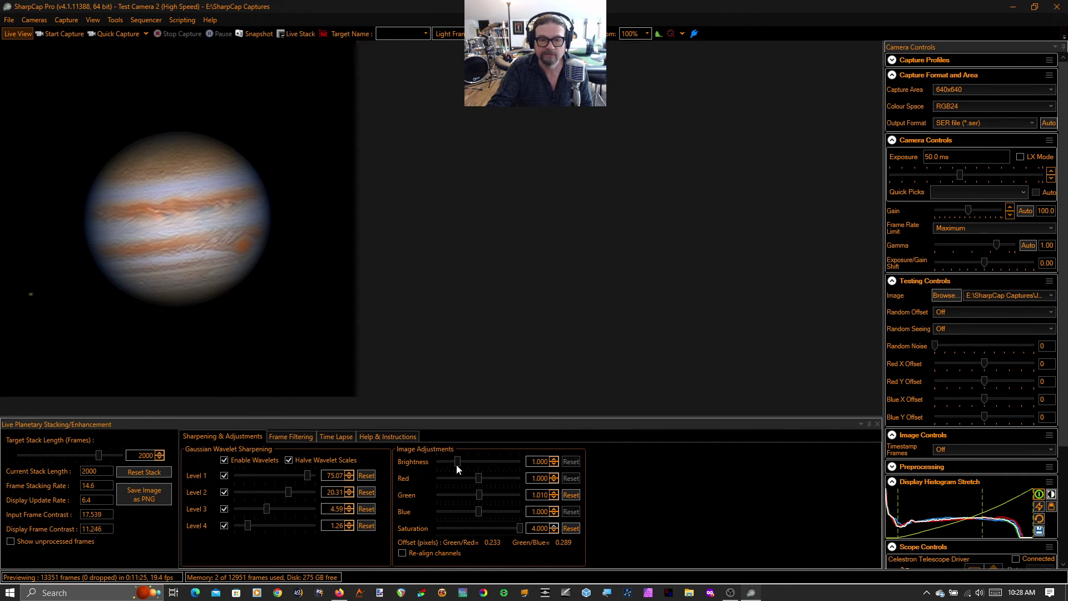
left_click_drag(458, 463, 462, 466)
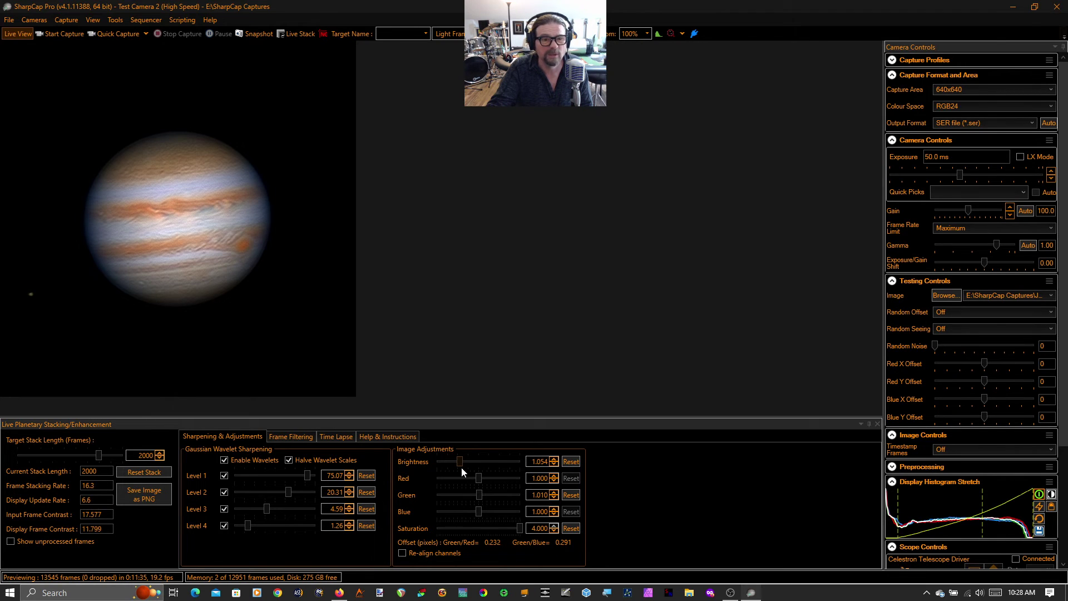
left_click(575, 462)
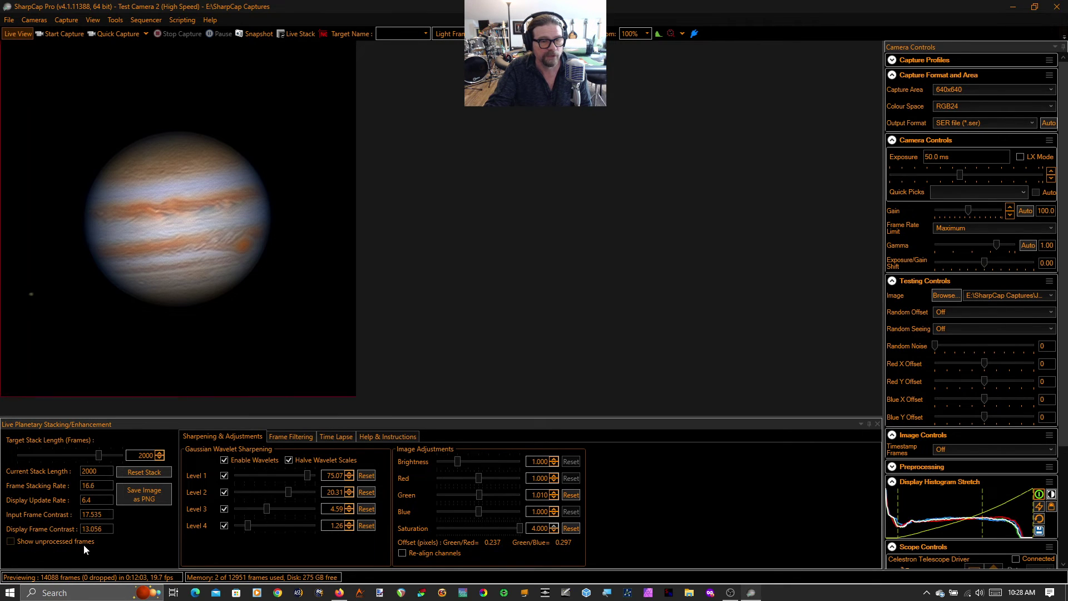
left_click(10, 541)
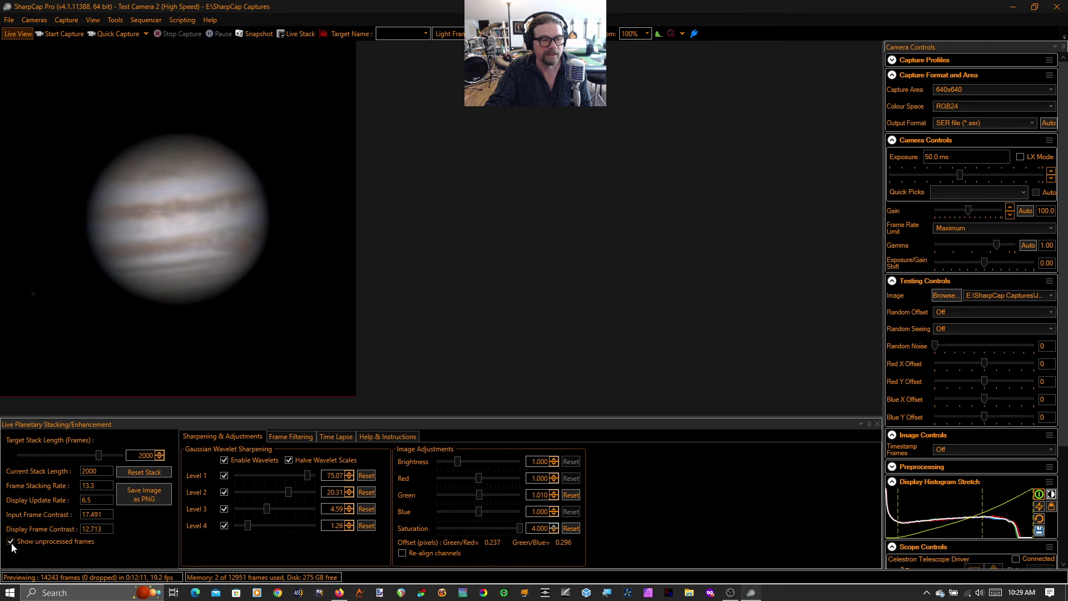
left_click(11, 541)
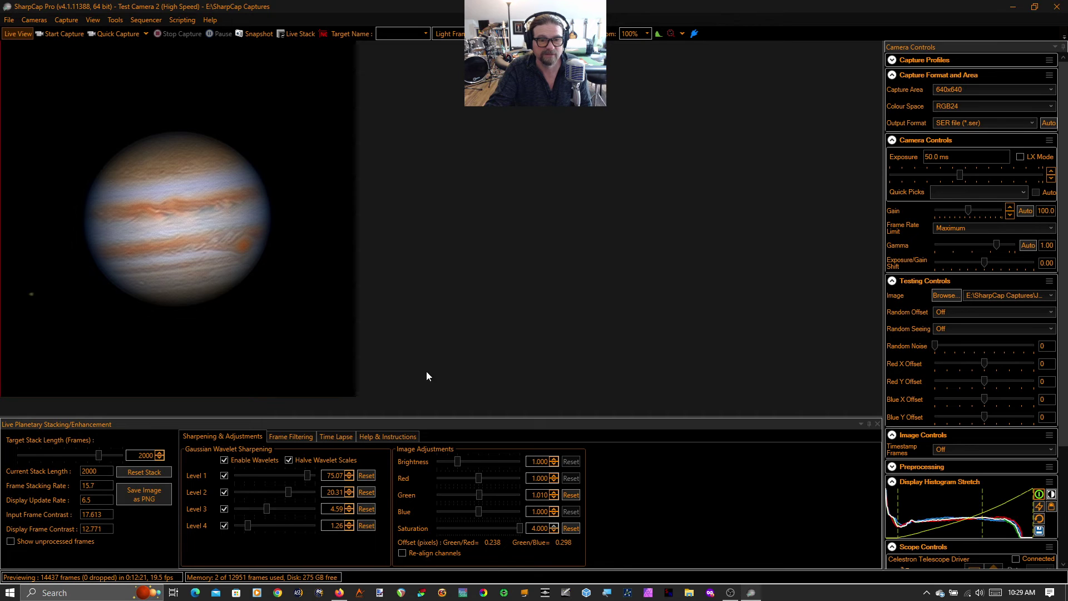
left_click(225, 460)
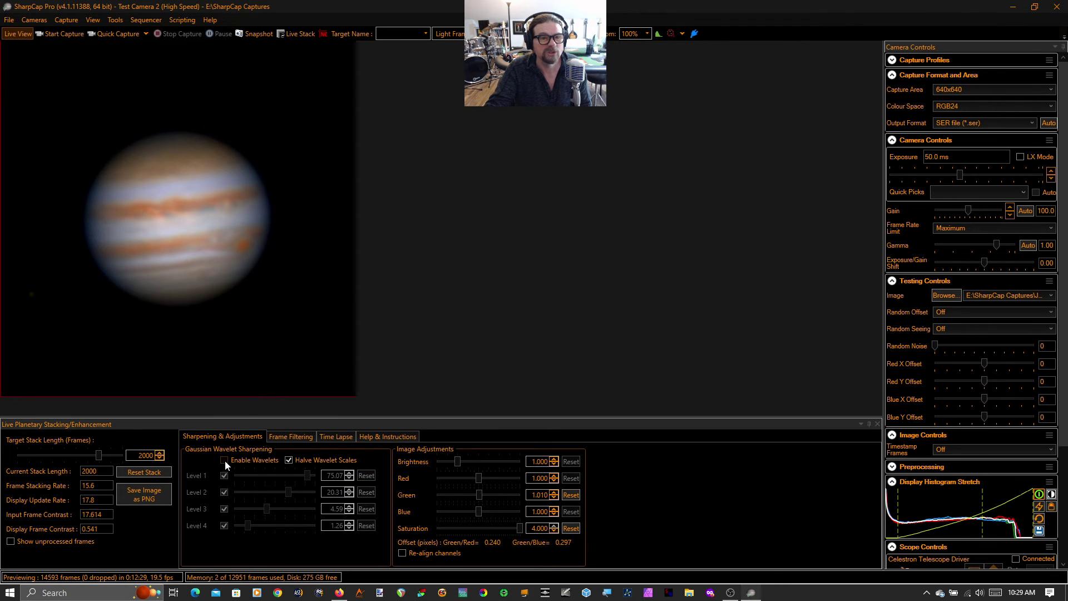
left_click(225, 460)
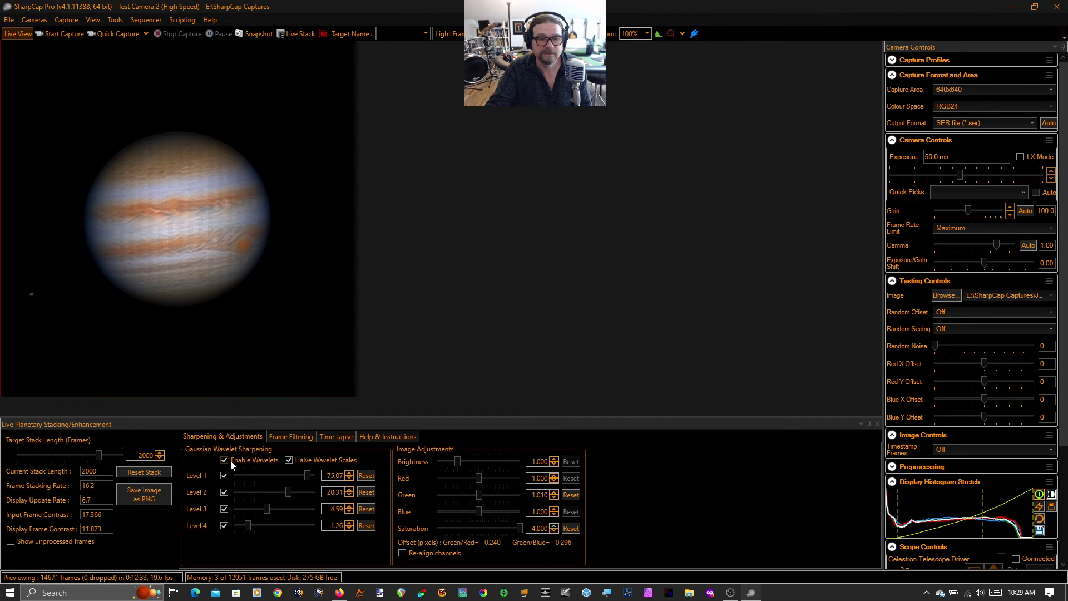
left_click(288, 460)
Step: Show the Frame Filtering settings, which keep only the best 80% of frames
left_click(290, 436)
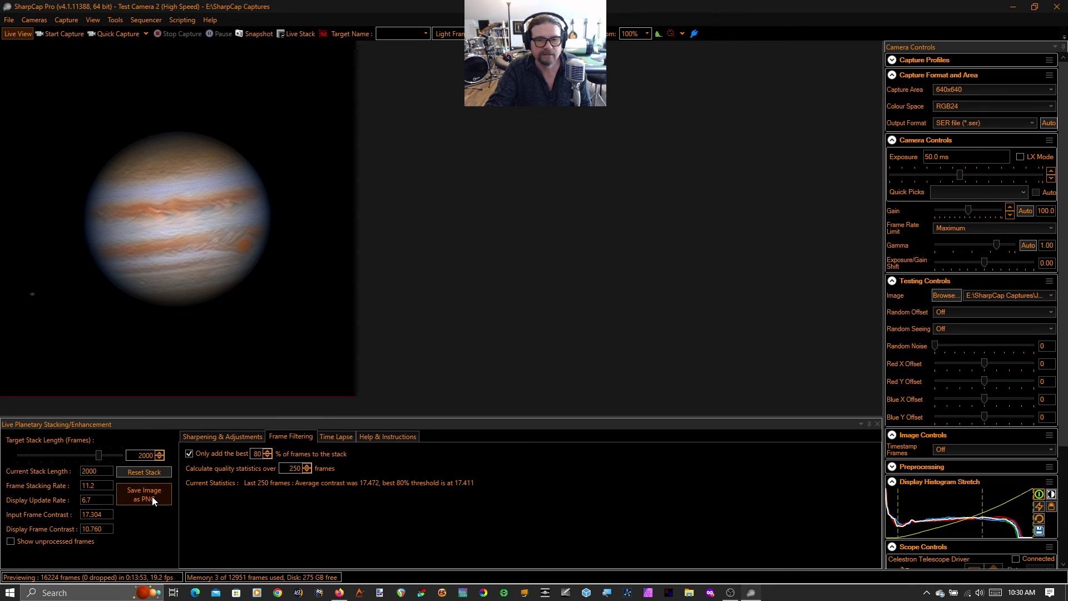
Step: In the Time Lapse settings, choose AVI Video as the Save To format
left_click(340, 440)
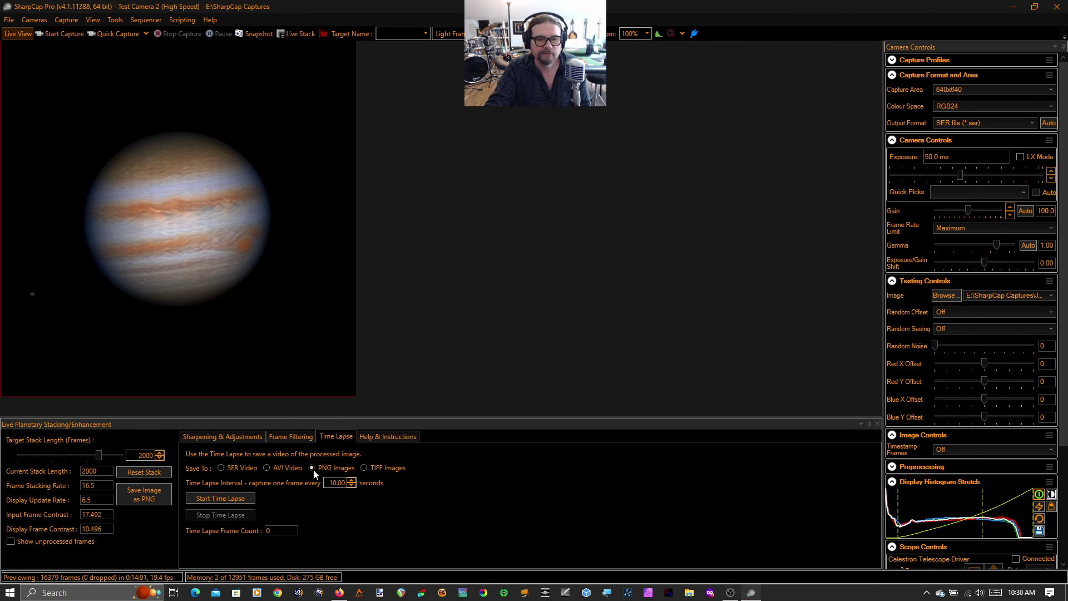
left_click(266, 467)
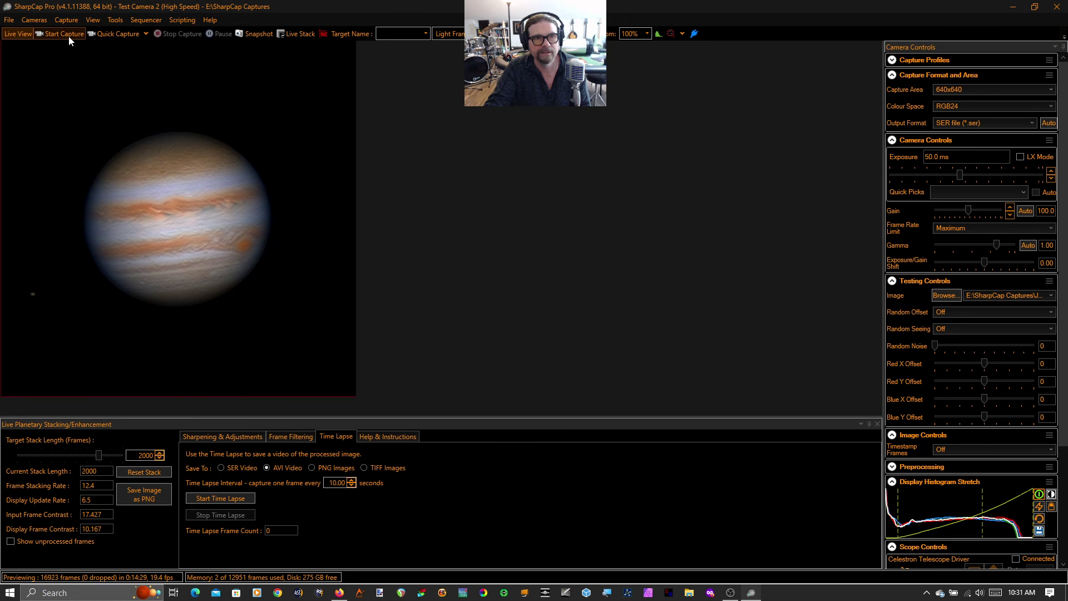
Step: Turn on 'Show unprocessed frames' and back out of Configure Capture without capturing
left_click(10, 541)
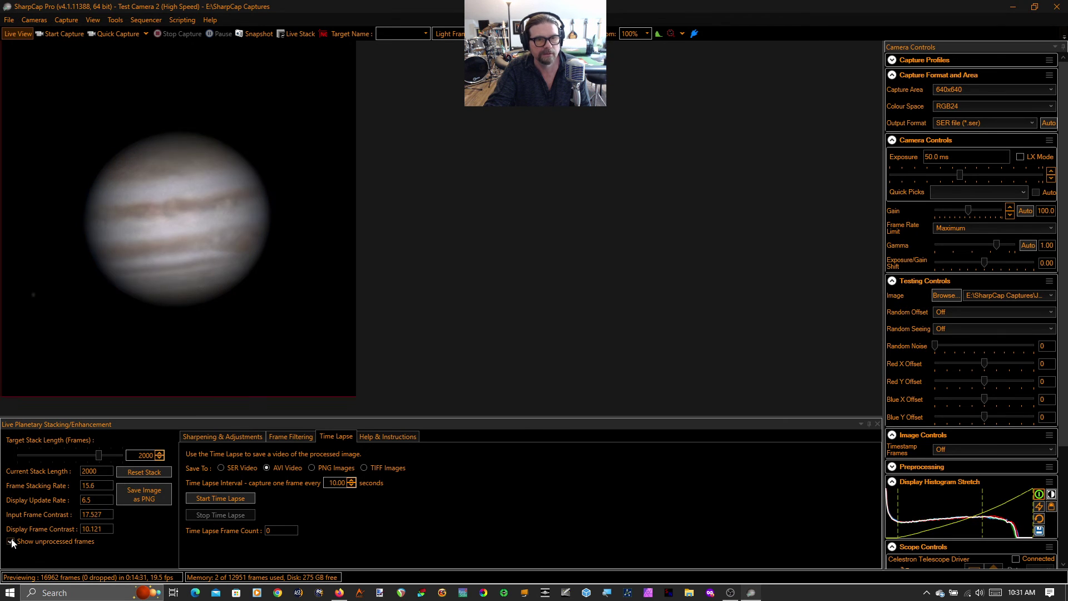
left_click(62, 34)
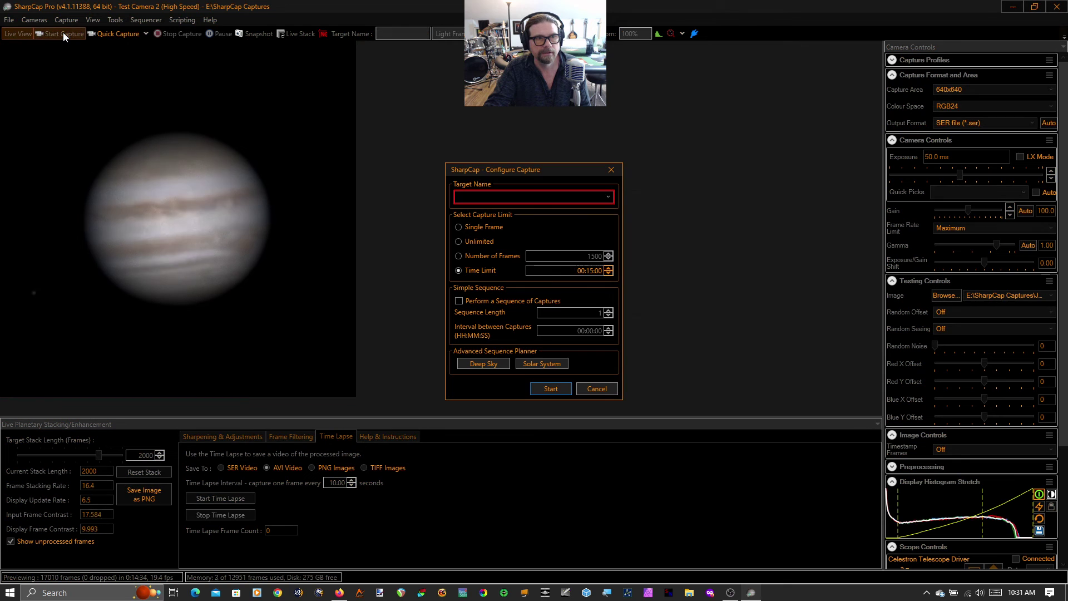
left_click(598, 388)
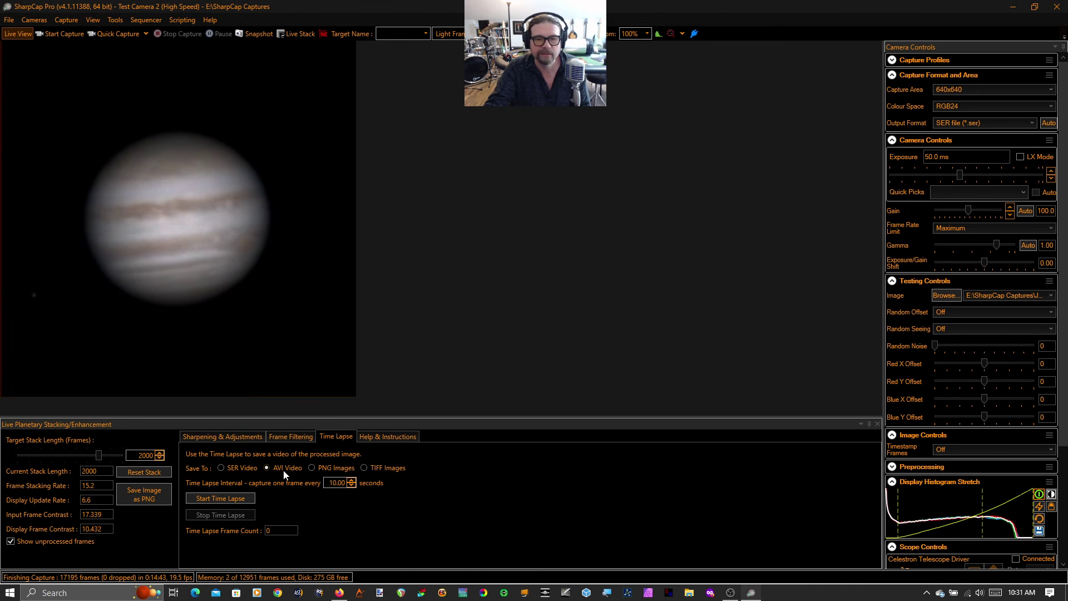
Step: Start a PNG Images time lapse and return the preview to the processed stack
left_click(313, 467)
left_click(233, 499)
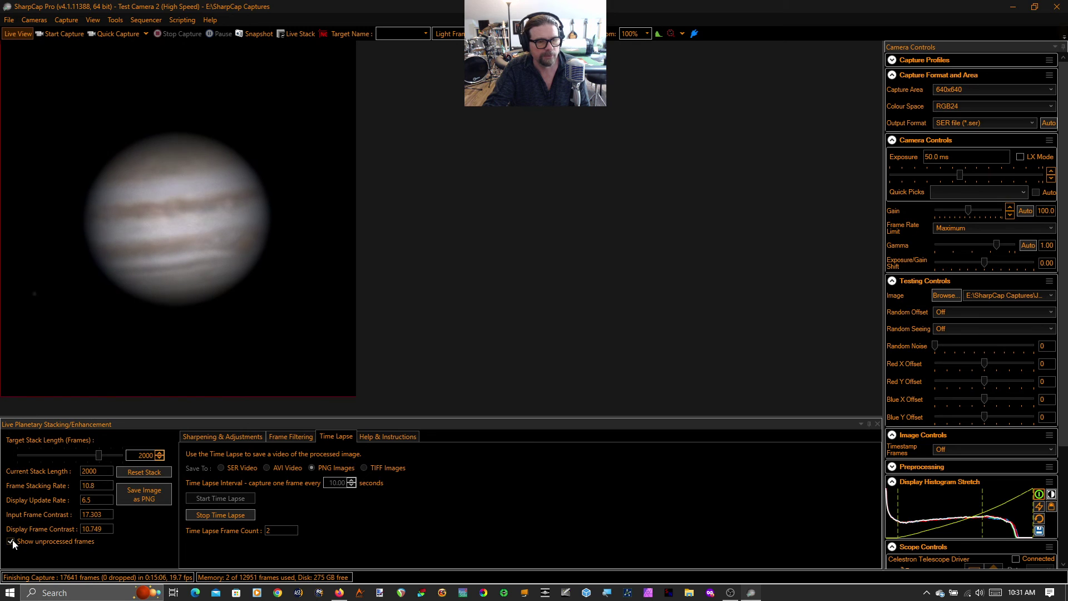
left_click(37, 542)
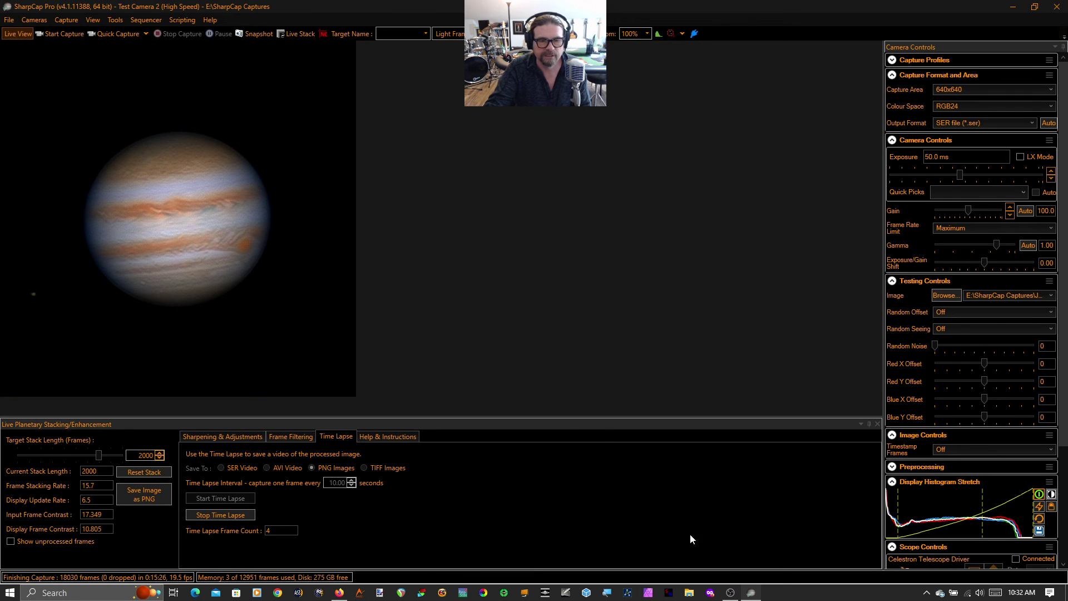
Step: Stop the time lapse, reset the display stretch, then raise its black point and midpoint
left_click(220, 515)
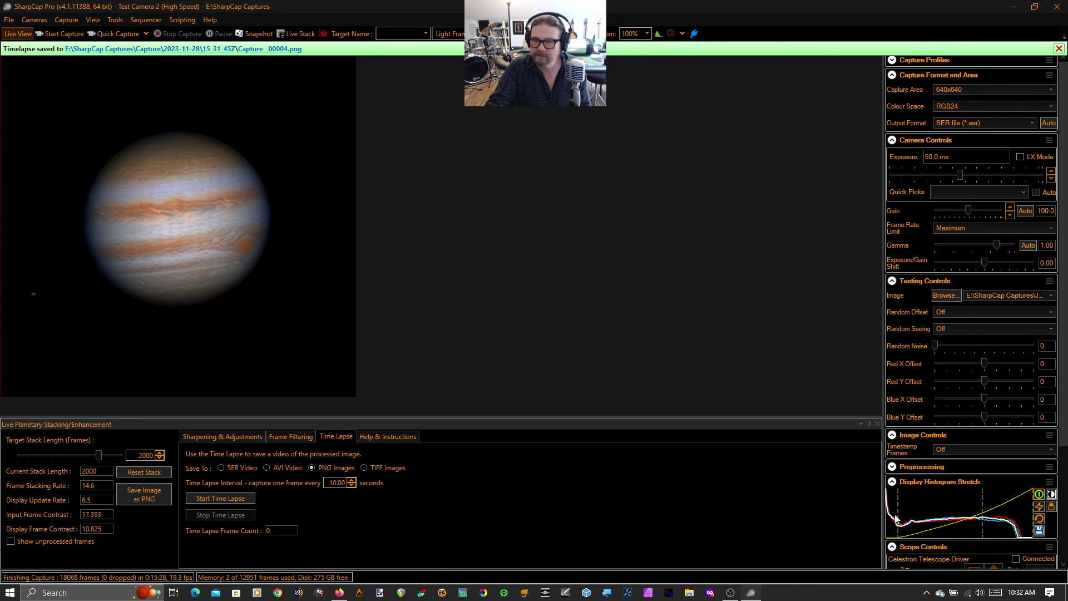
left_click(1038, 523)
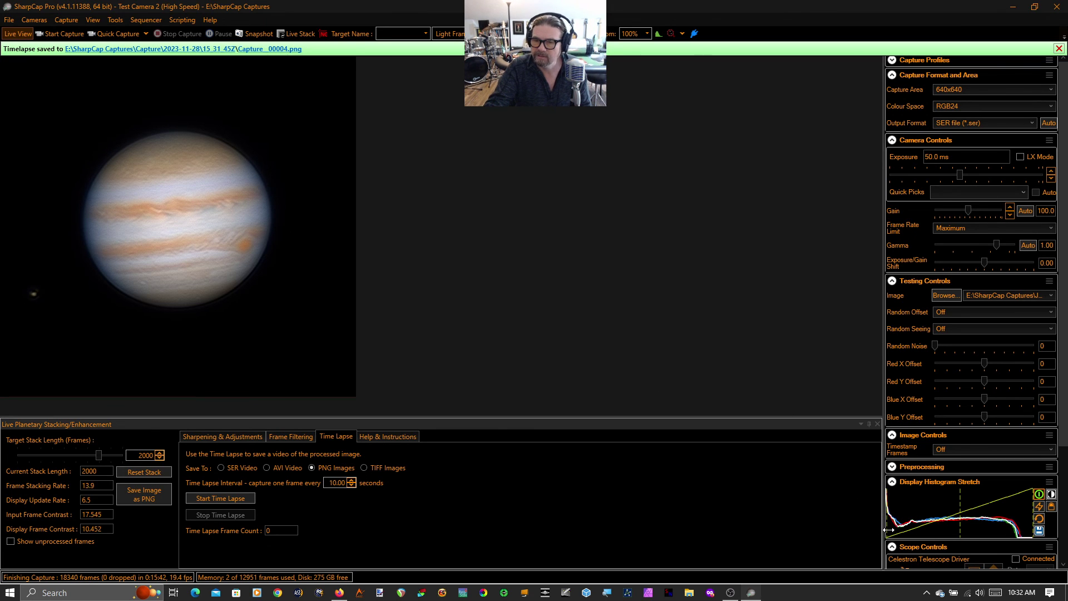
left_click_drag(889, 529, 898, 534)
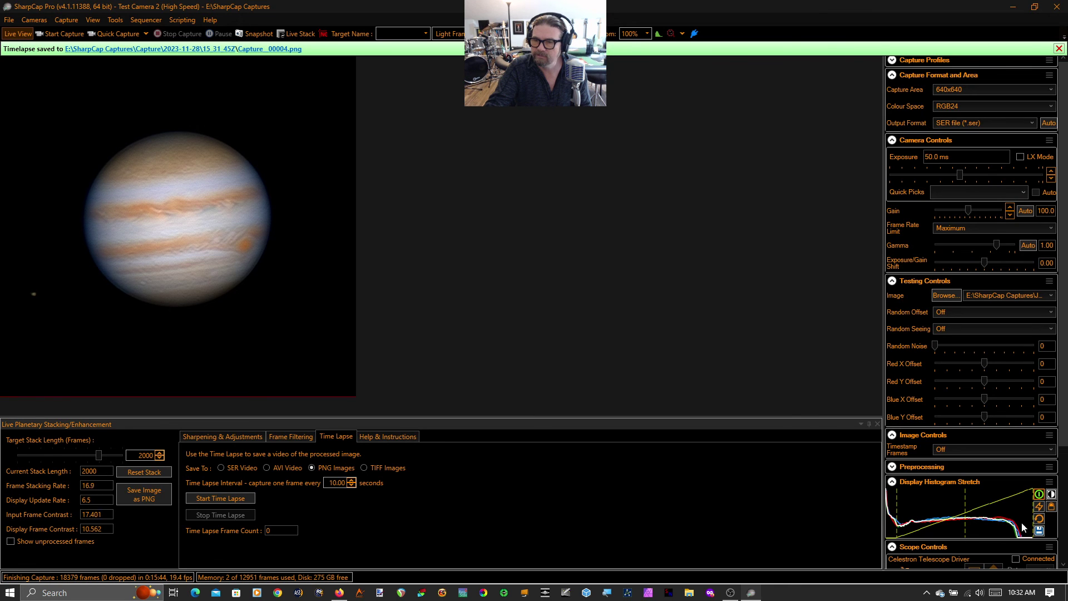
left_click_drag(965, 529, 981, 530)
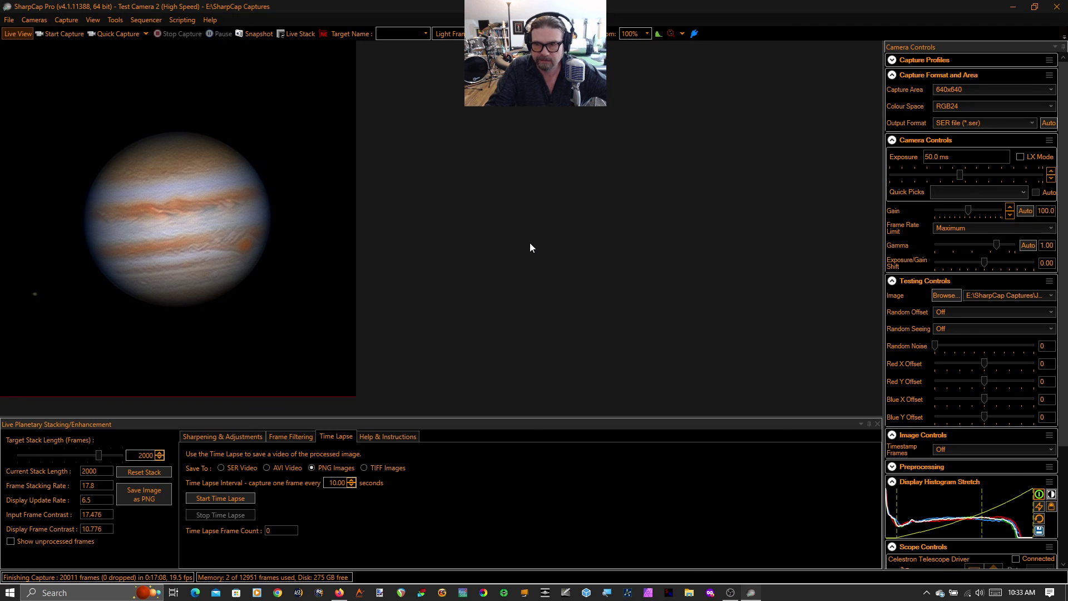
left_click(15, 542)
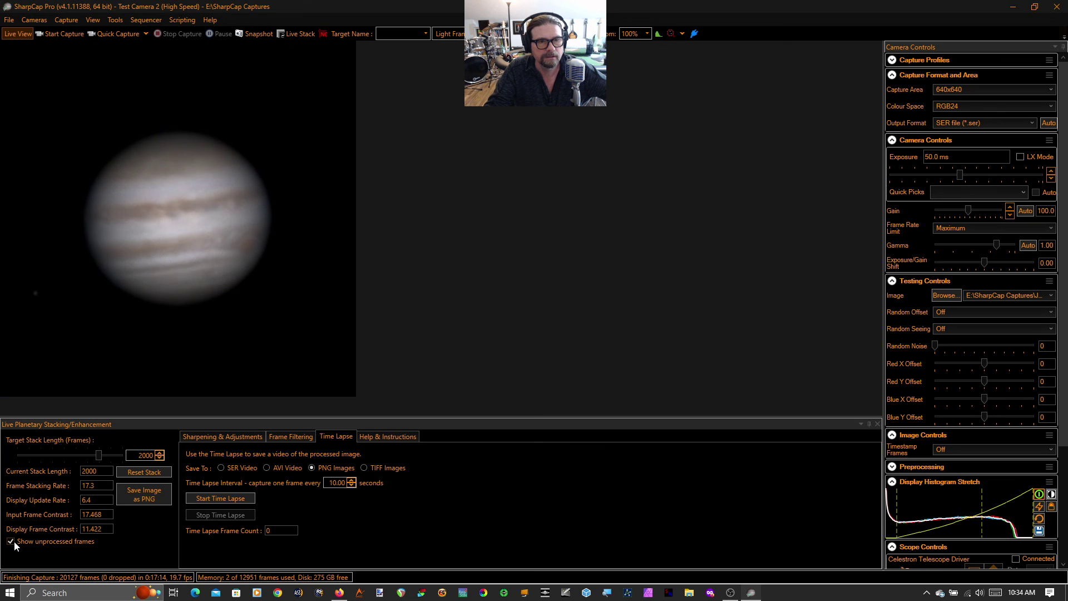
left_click(10, 541)
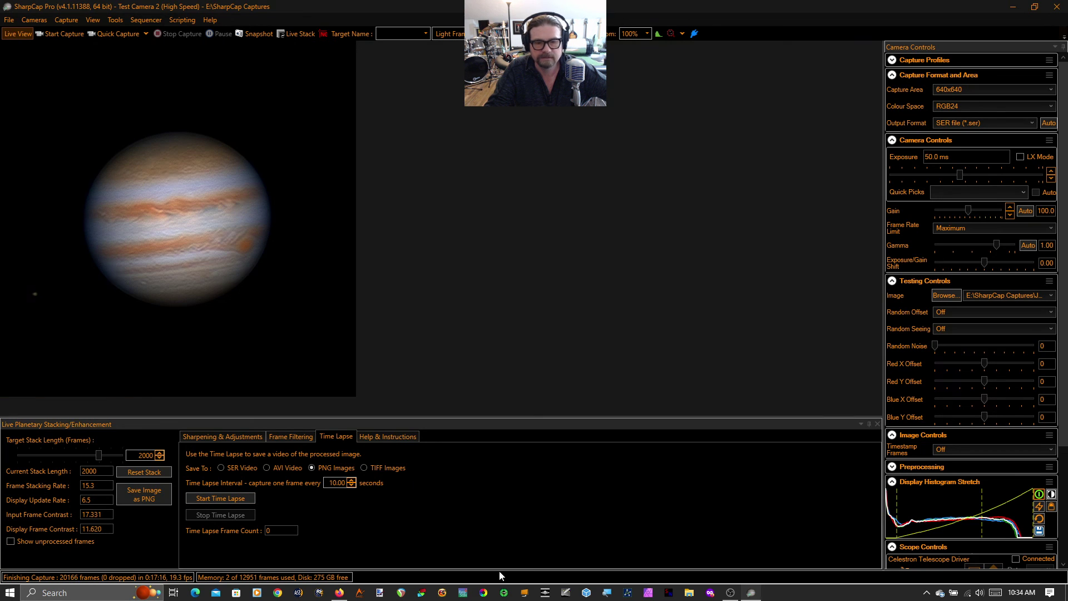